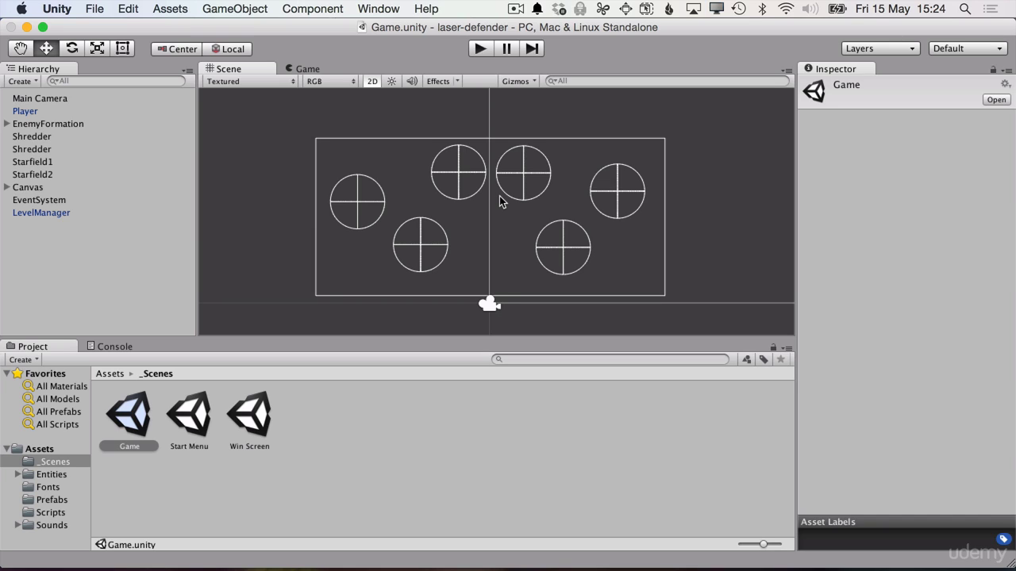
- Run the game in the editor, steer the player ship to the right, and stop the run
left_click(481, 48)
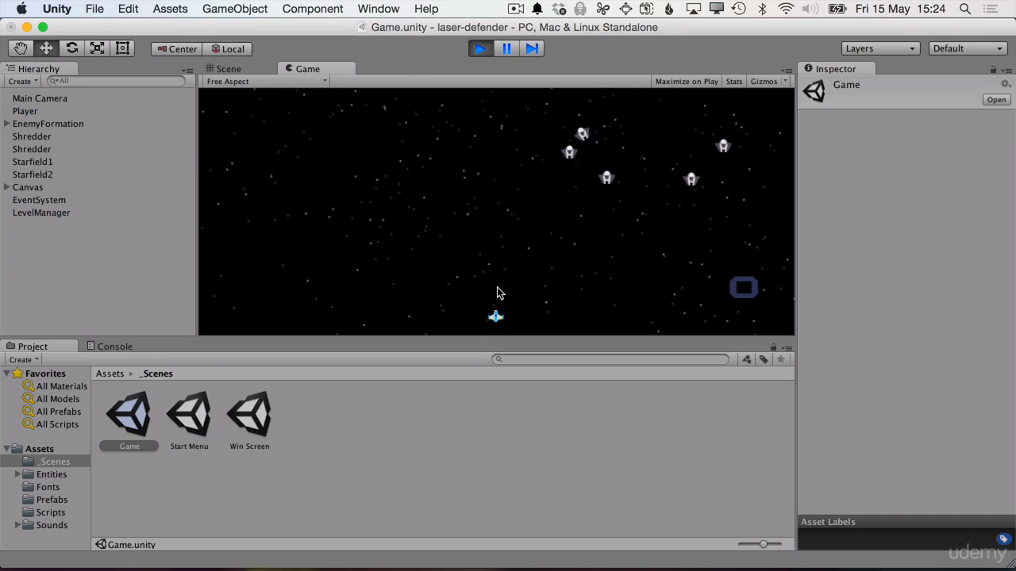
key("Right")
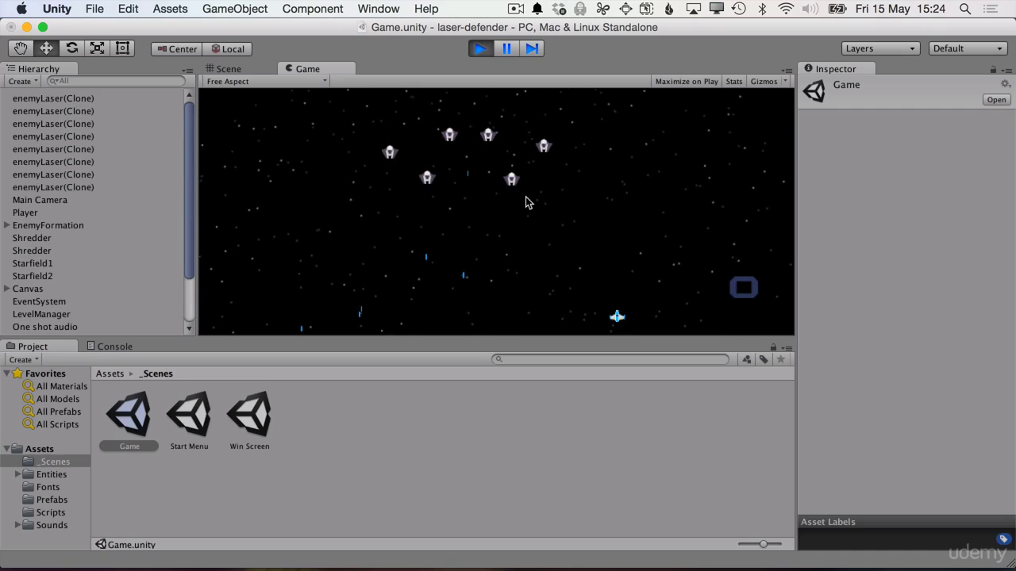
left_click(479, 50)
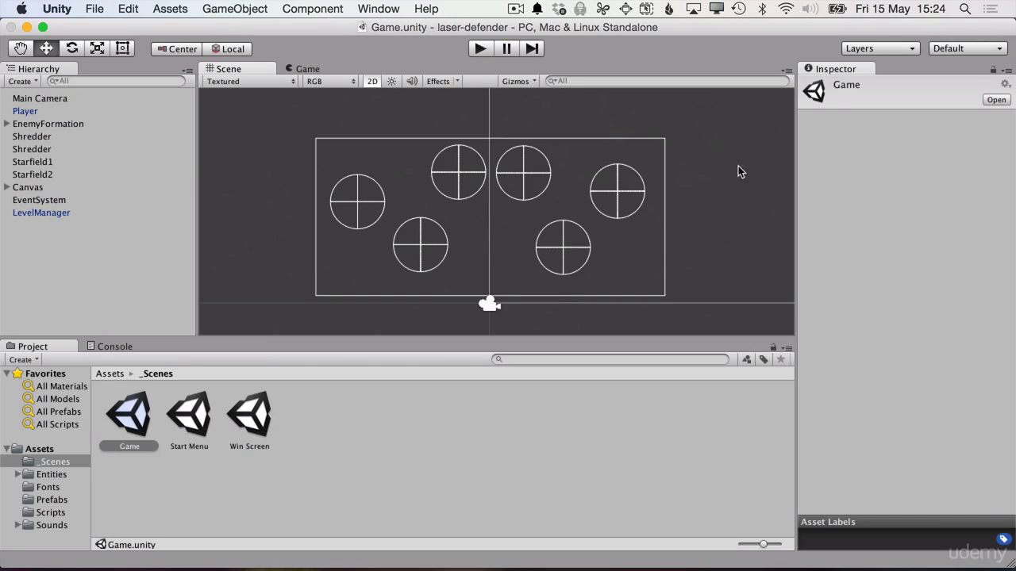
- Try out the 4 Split, Tall and Wide editor layouts, and return to the Default layout
left_click(958, 49)
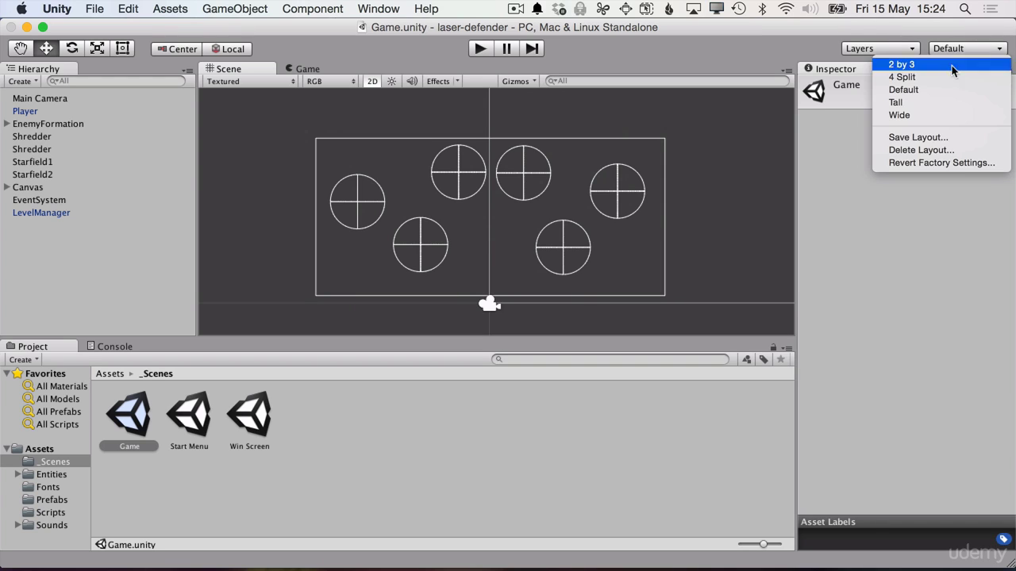
left_click(935, 94)
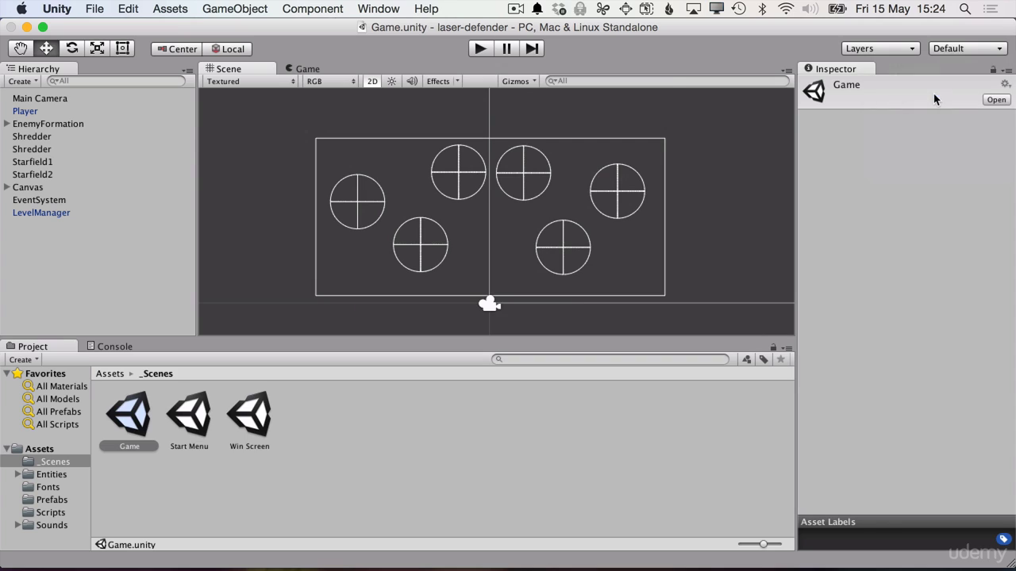
left_click(948, 49)
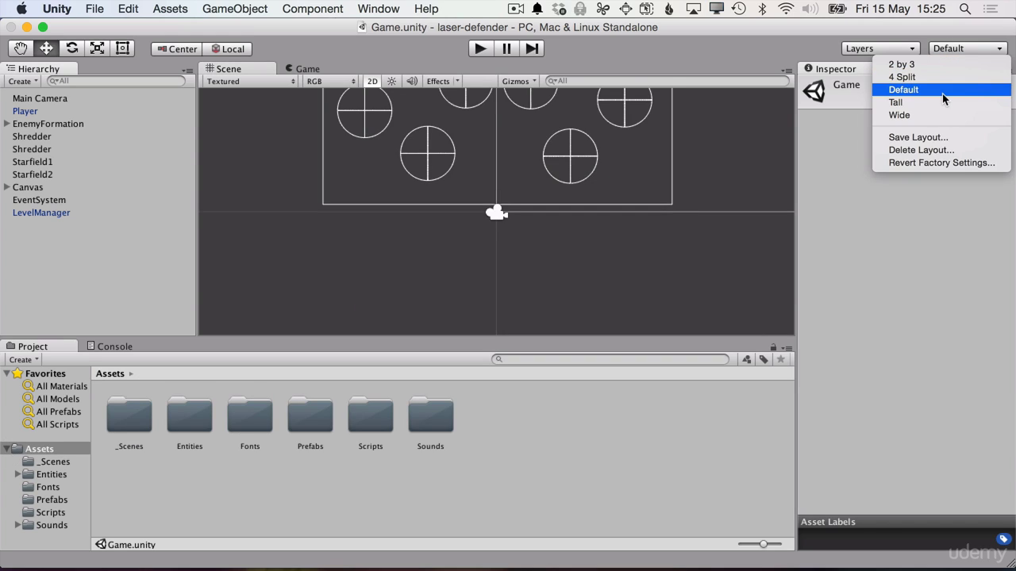
left_click(932, 85)
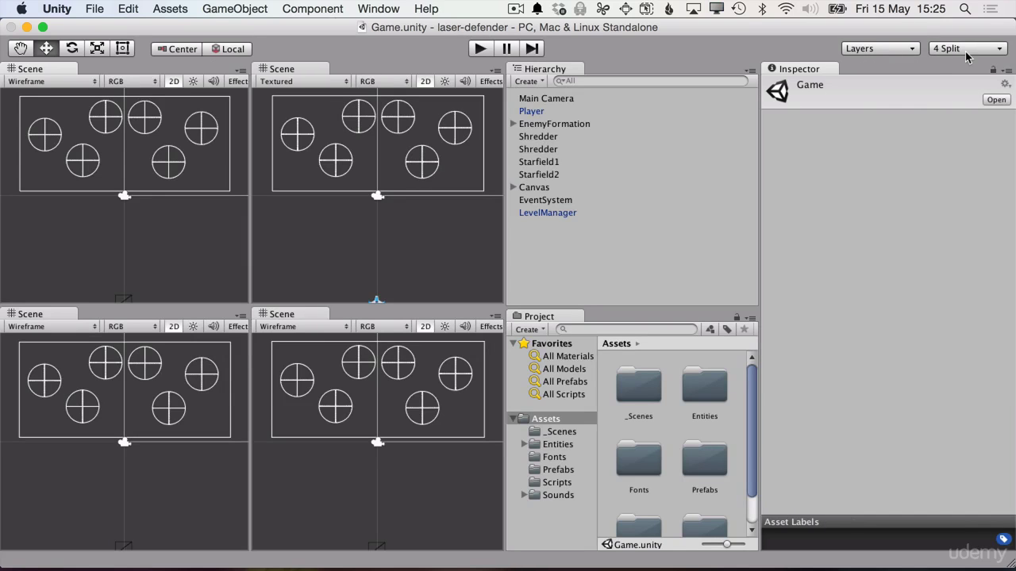
left_click(963, 50)
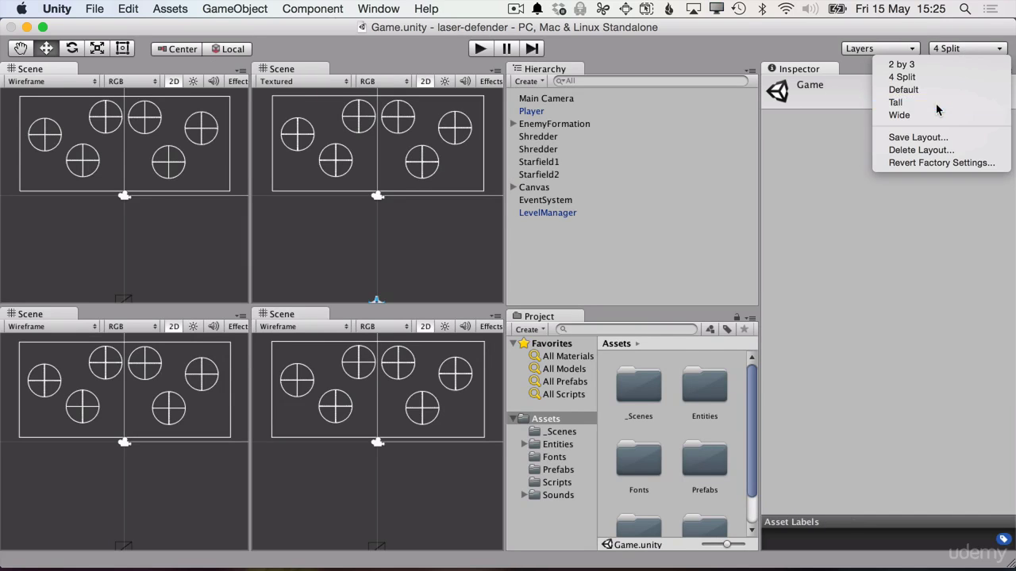
left_click(940, 103)
left_click(944, 50)
left_click(931, 116)
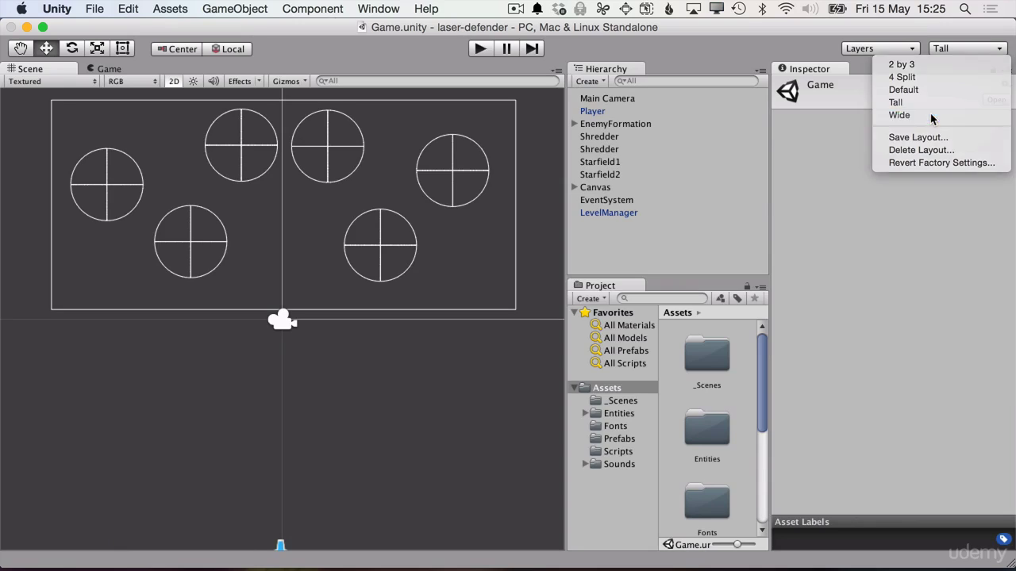
left_click(952, 49)
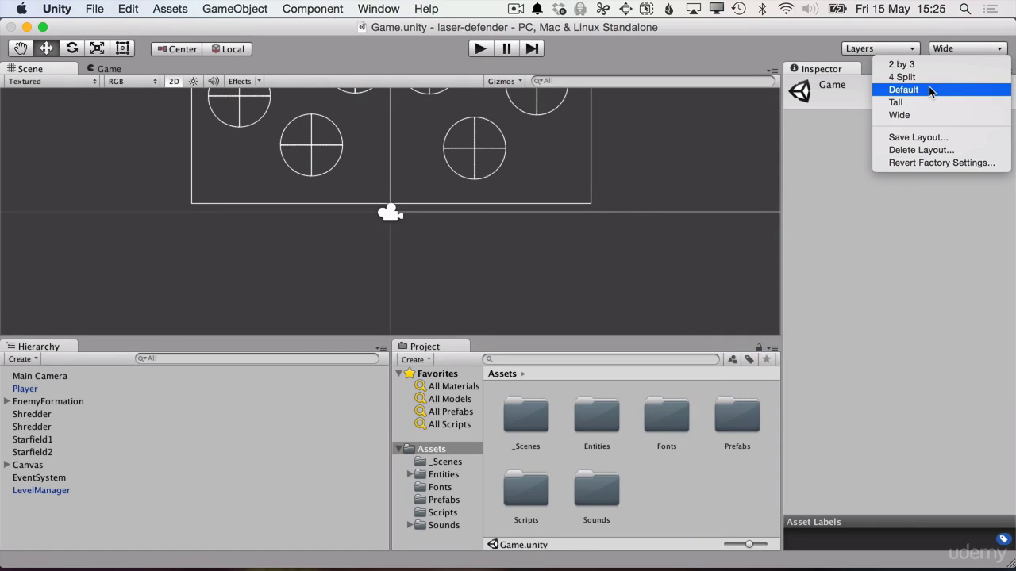
left_click(929, 87)
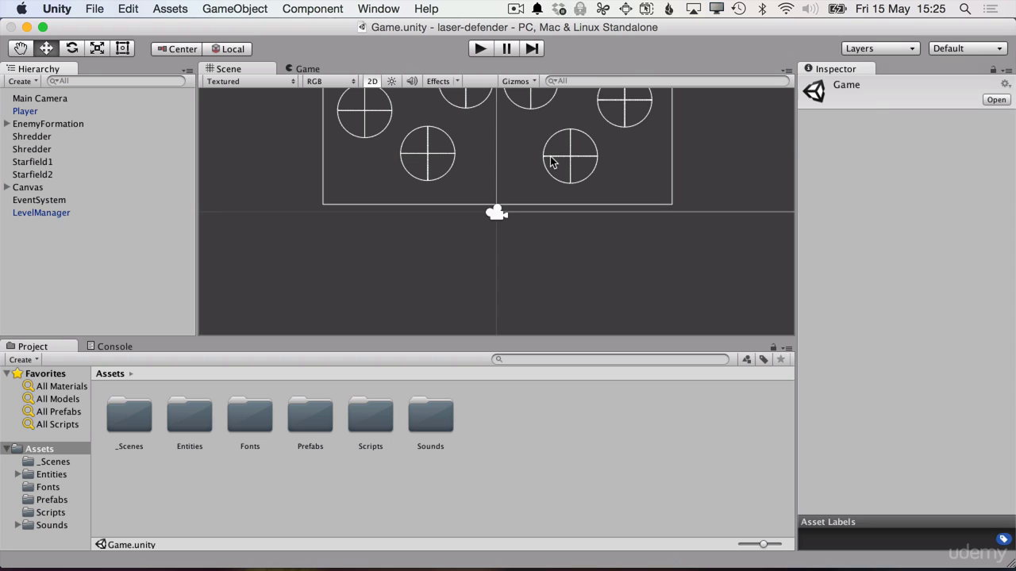
- Set the editor window layout to Default
left_click(971, 49)
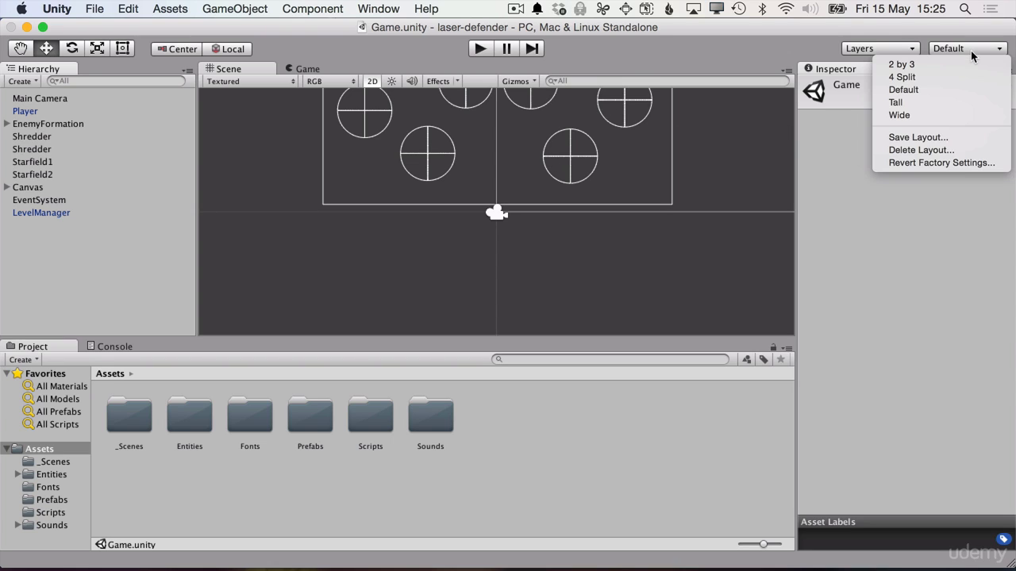
left_click(926, 51)
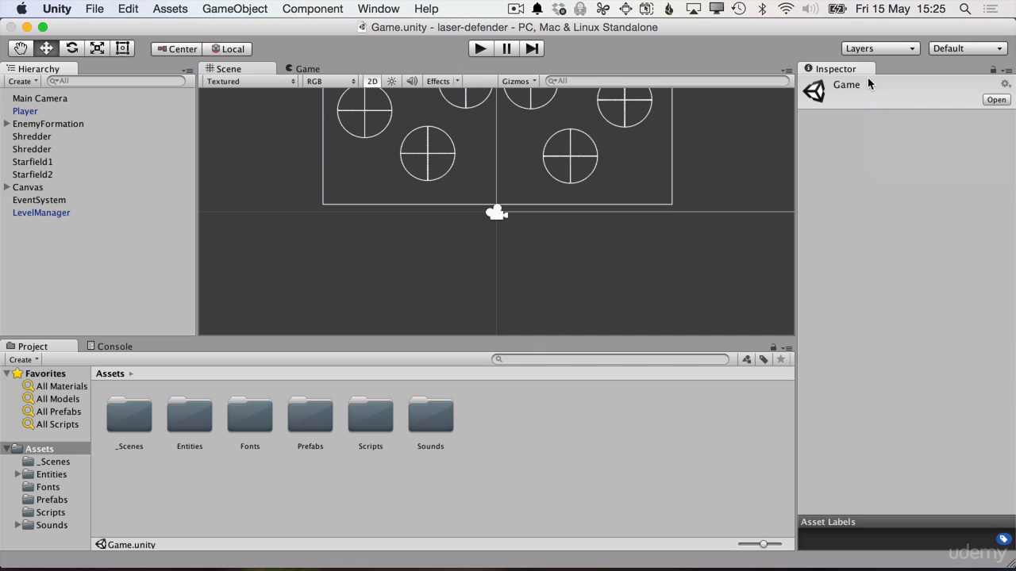
left_click(968, 50)
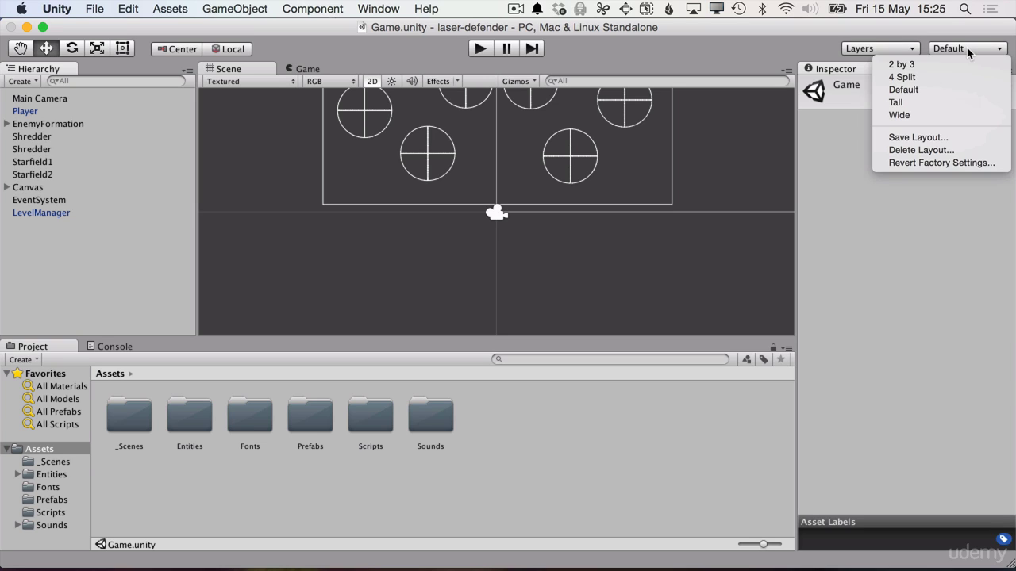
left_click(949, 89)
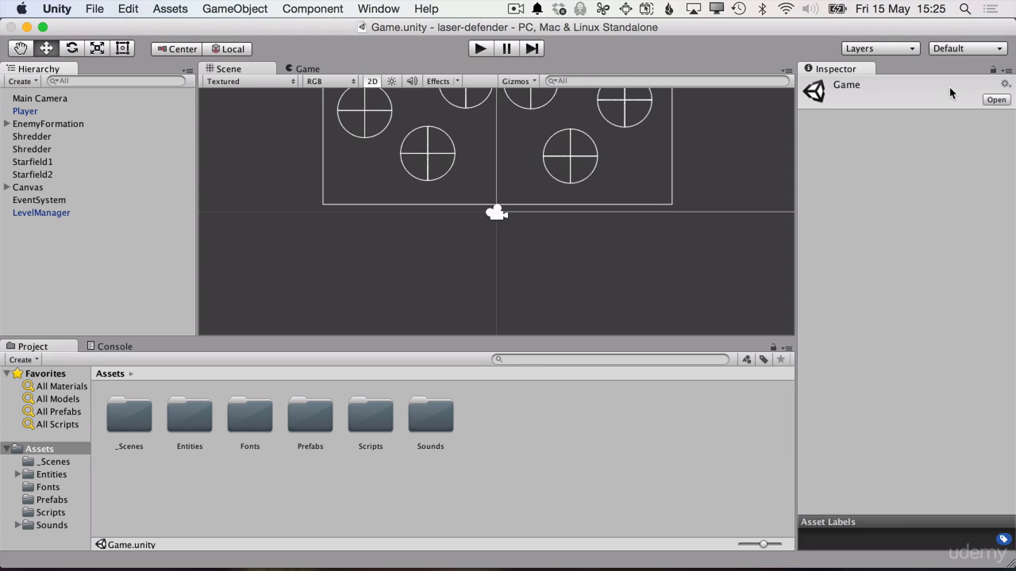
- Test-run the game briefly without steering, and compare the Scene and Game views, ending in the Game view
left_click(480, 48)
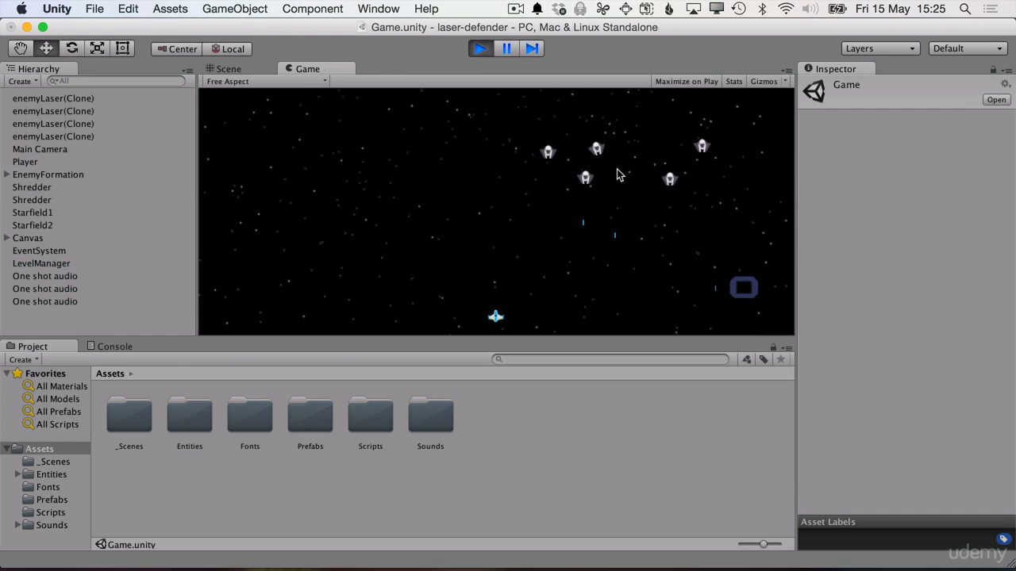
left_click(478, 49)
left_click(308, 69)
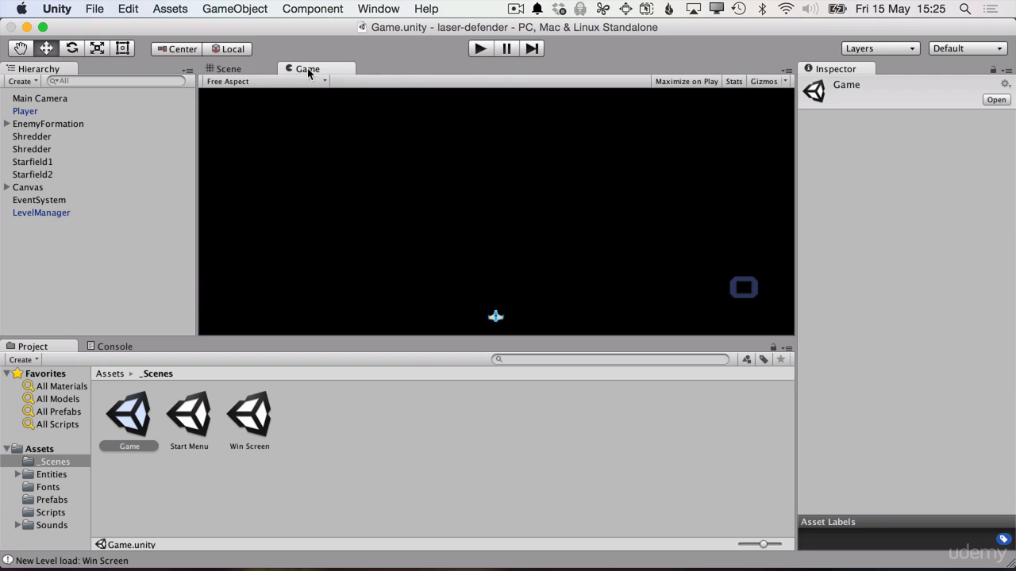
left_click(242, 68)
left_click(291, 70)
left_click(258, 70)
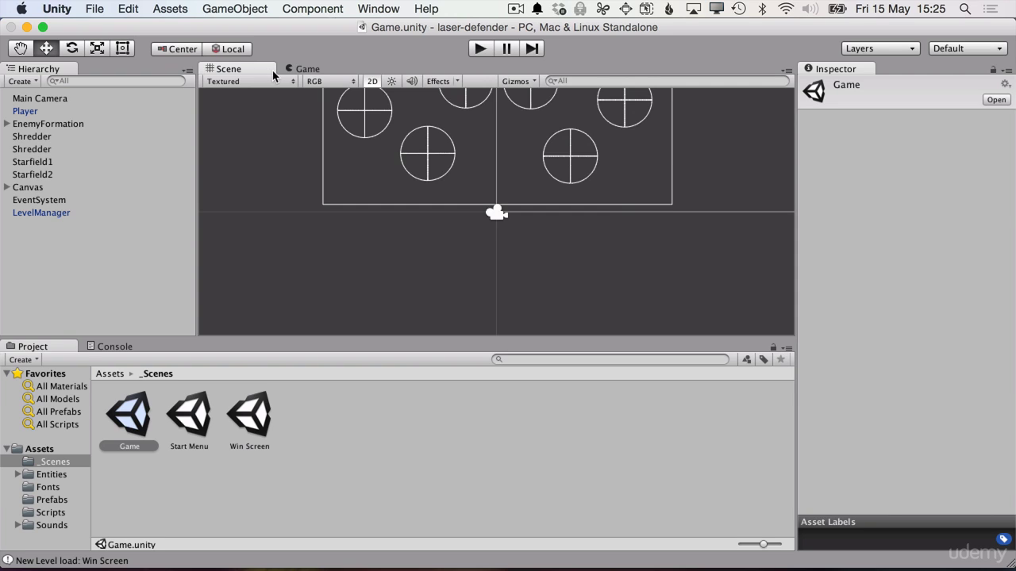
left_click(296, 67)
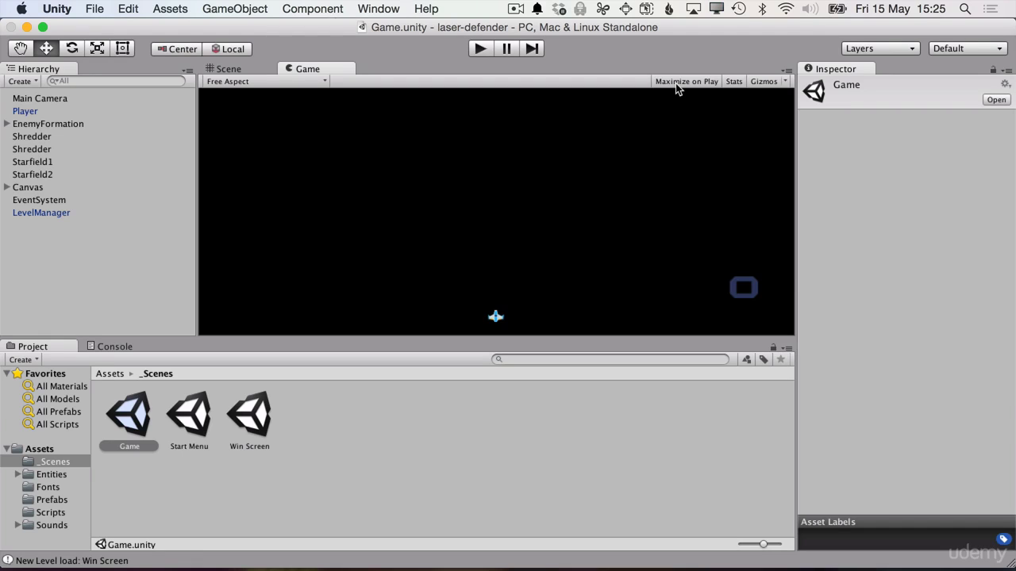
- Play the game with Maximize on Play enabled, steering the ship both ways, and turn Maximize on Play off once stopped
left_click(475, 53)
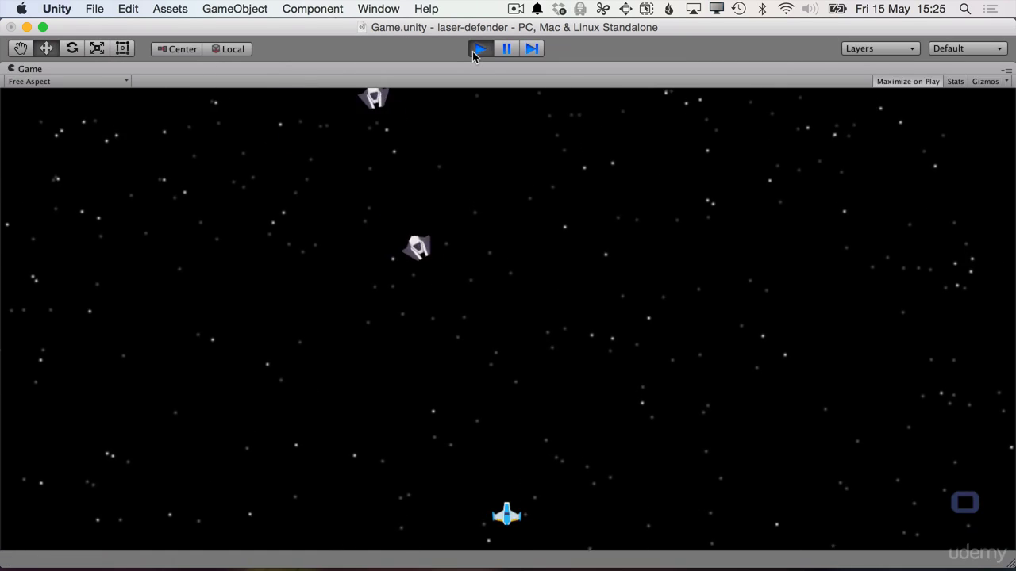
key("Right")
key("Left")
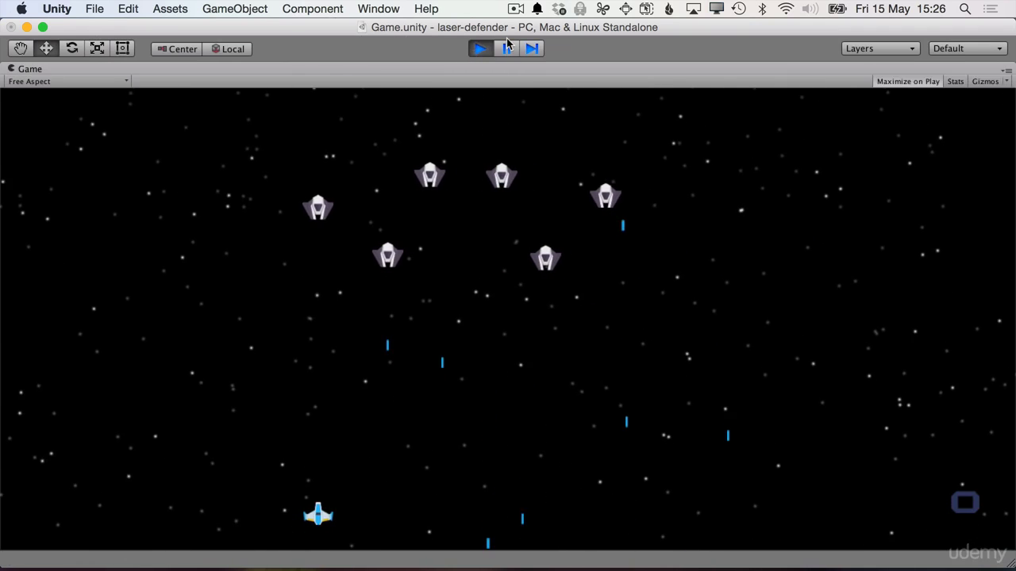
key("Right")
key("Right")
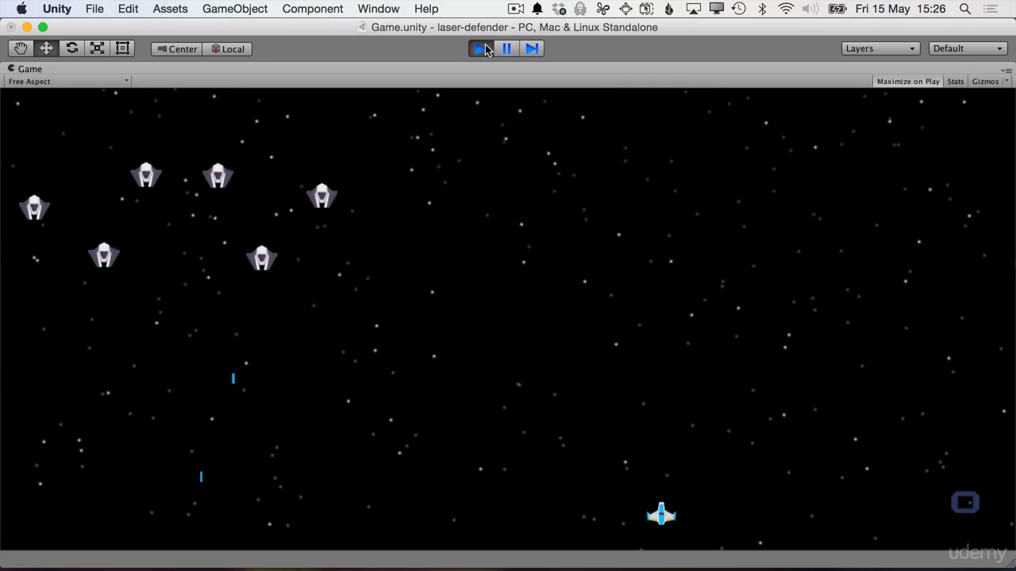
key("Left")
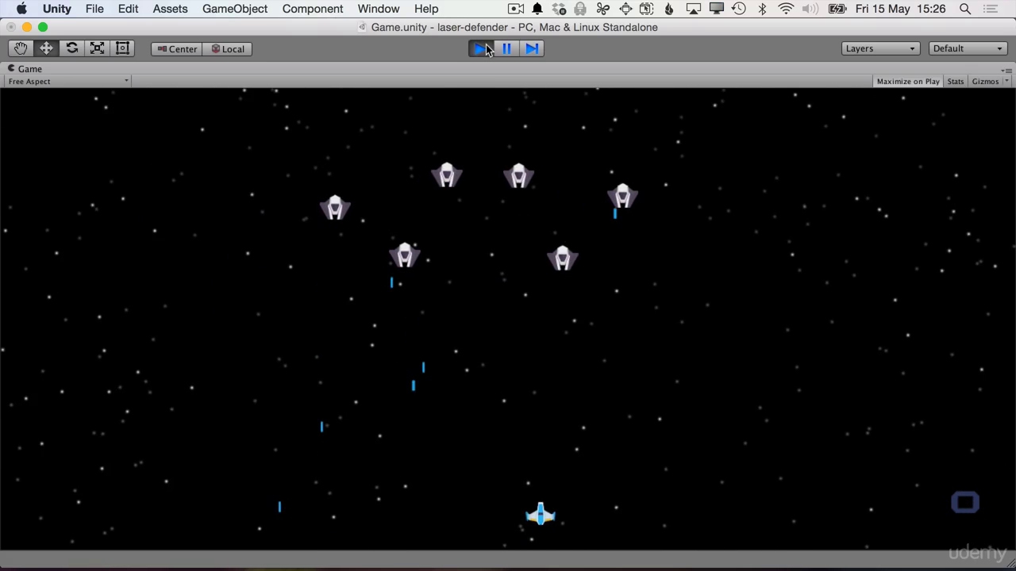
left_click(481, 49)
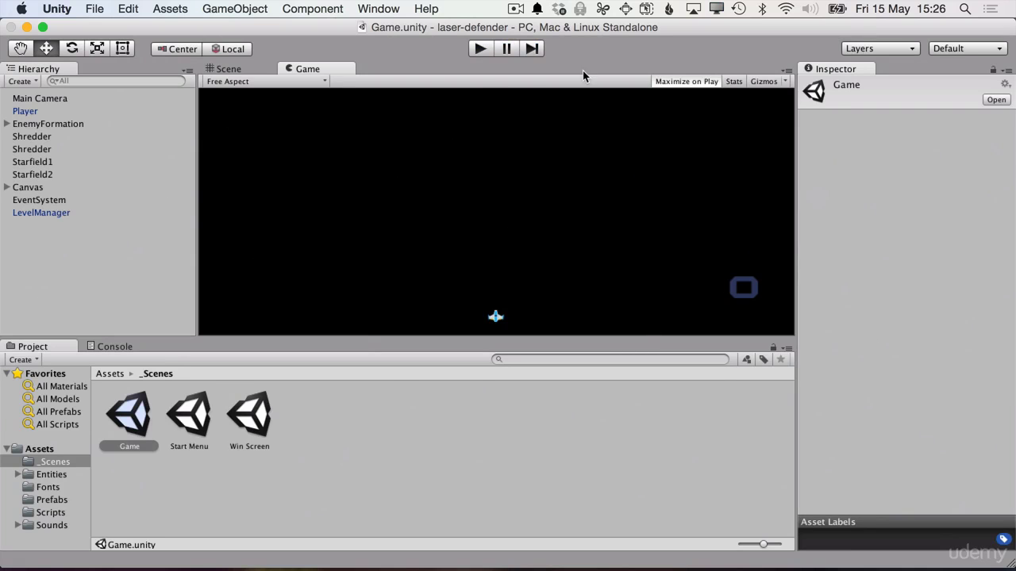
left_click(667, 83)
- Compare the enemy formation in the Scene view with the Game view of the stopped game, ending in the Game view
left_click(227, 69)
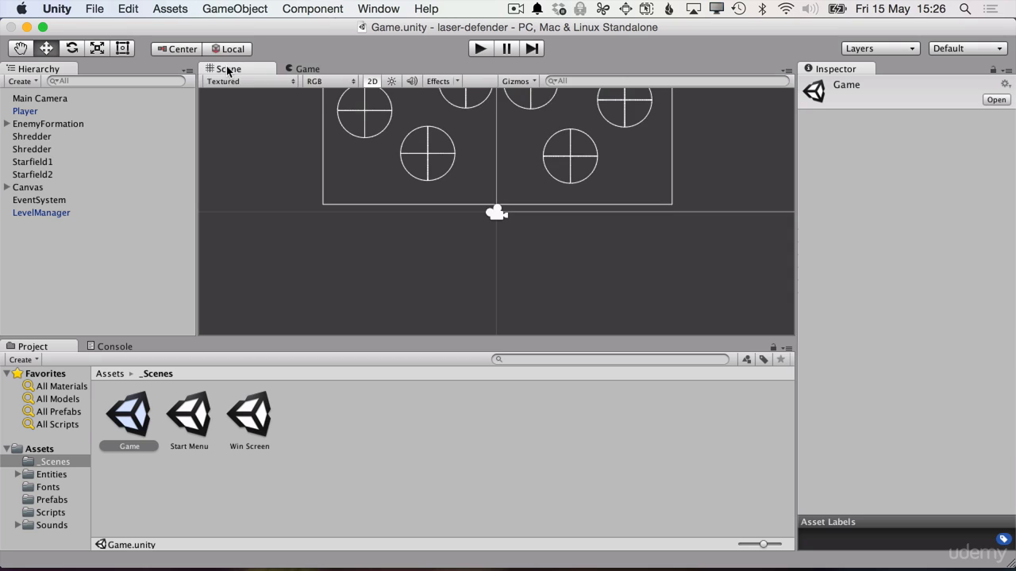
left_click(306, 70)
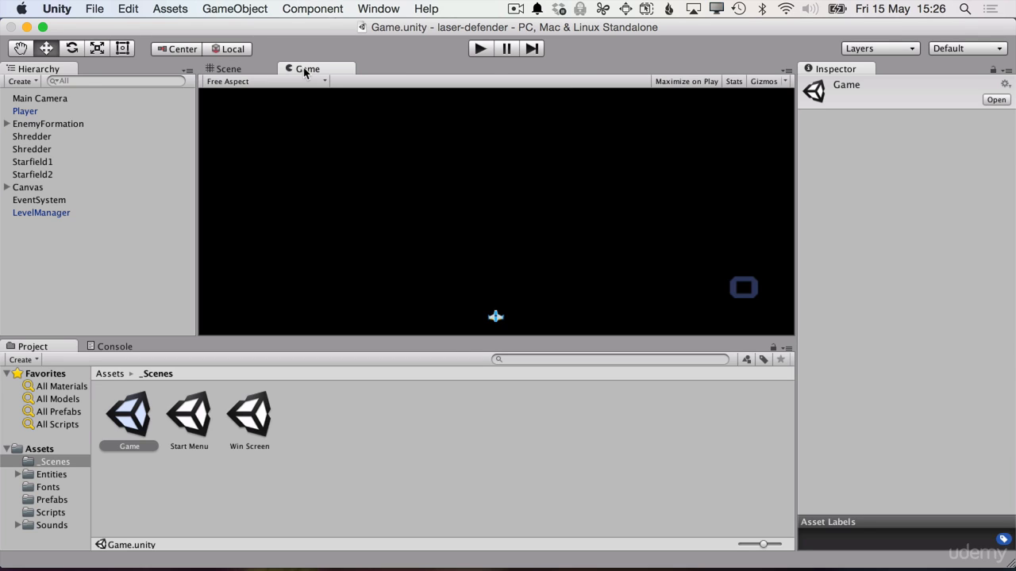
left_click(243, 69)
middle_click_drag(346, 176, 347, 269)
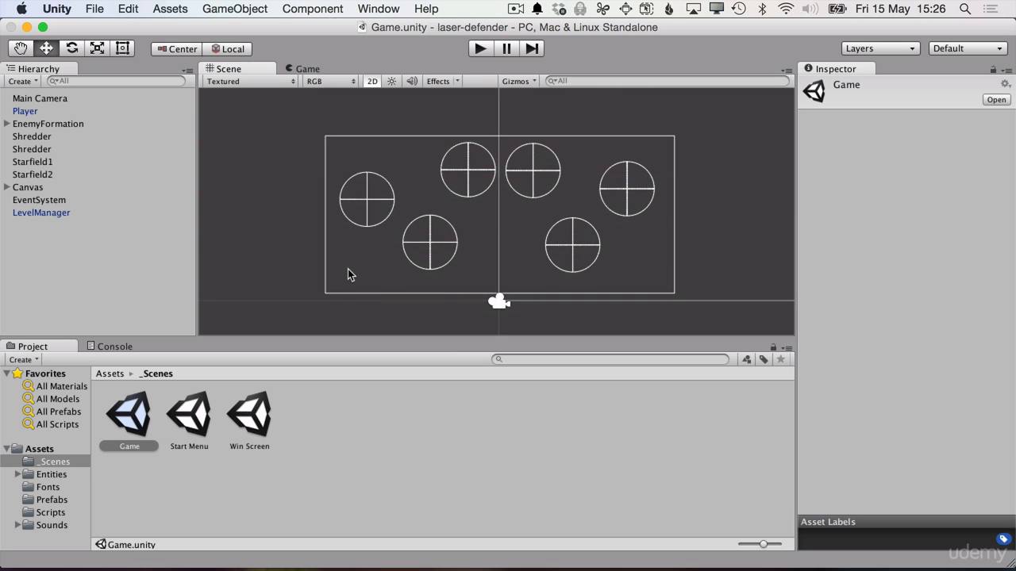
left_click(315, 63)
left_click(246, 70)
left_click(313, 71)
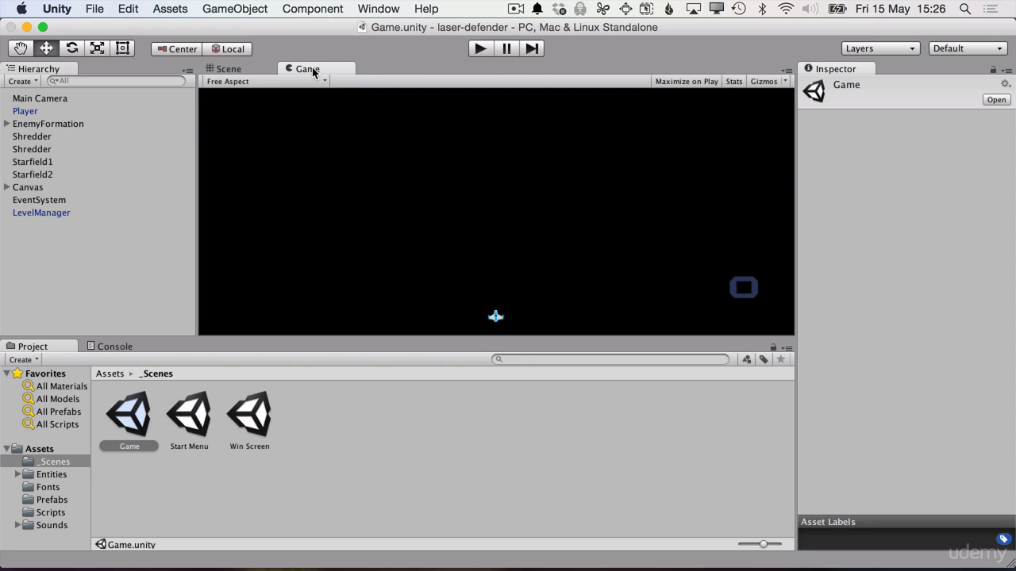
left_click(249, 72)
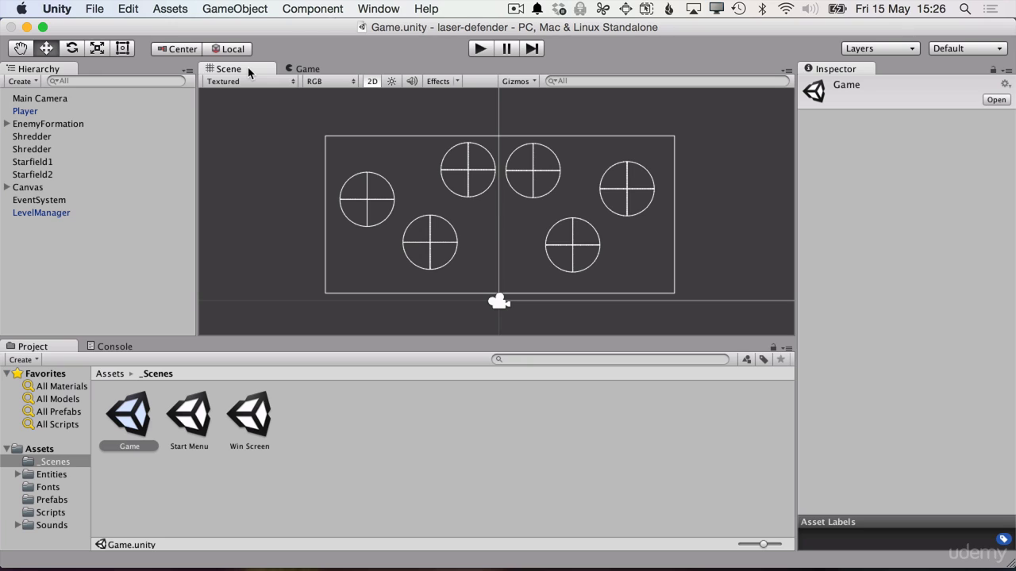
left_click(295, 73)
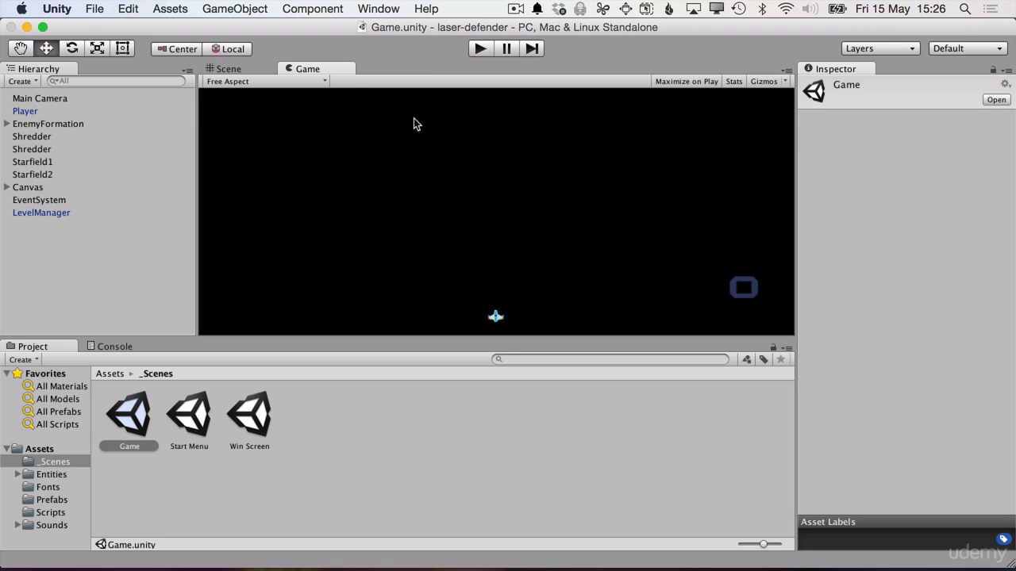
- Run and pause the game, and move the leftmost enemy in the Scene view out of its formation to about X -4.79, Y 1.23
left_click(480, 49)
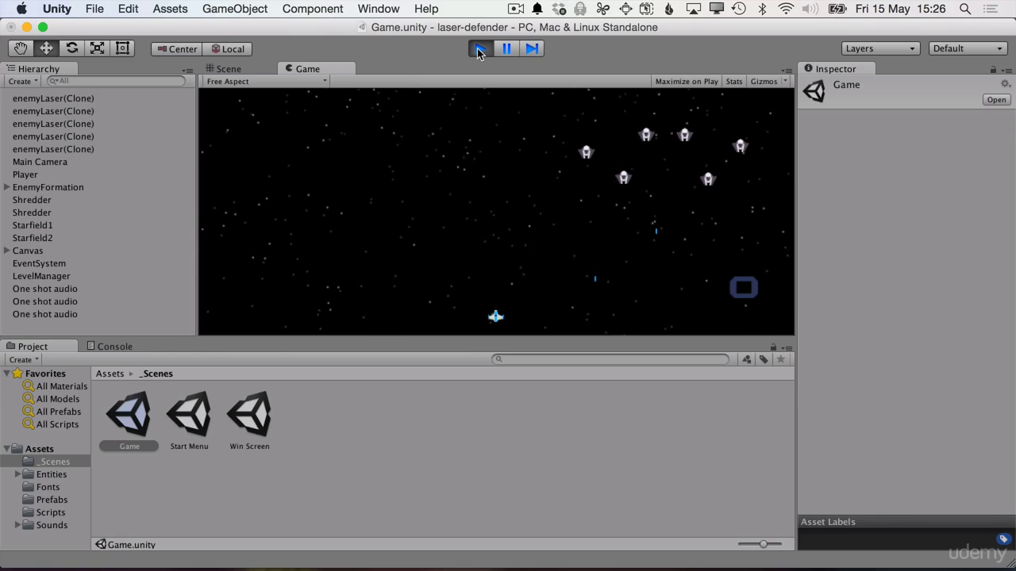
left_click(505, 53)
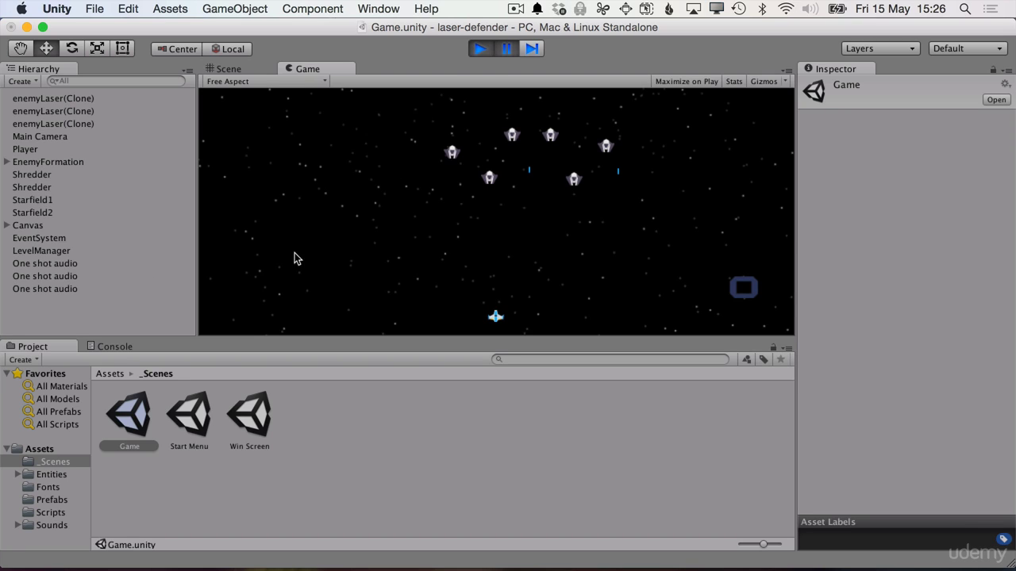
left_click(230, 69)
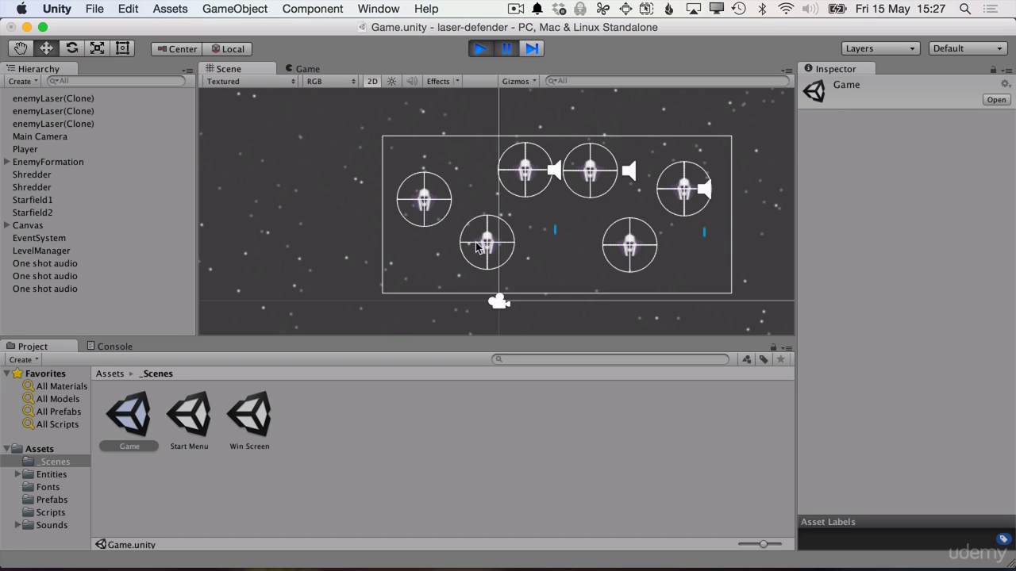
left_click(429, 208)
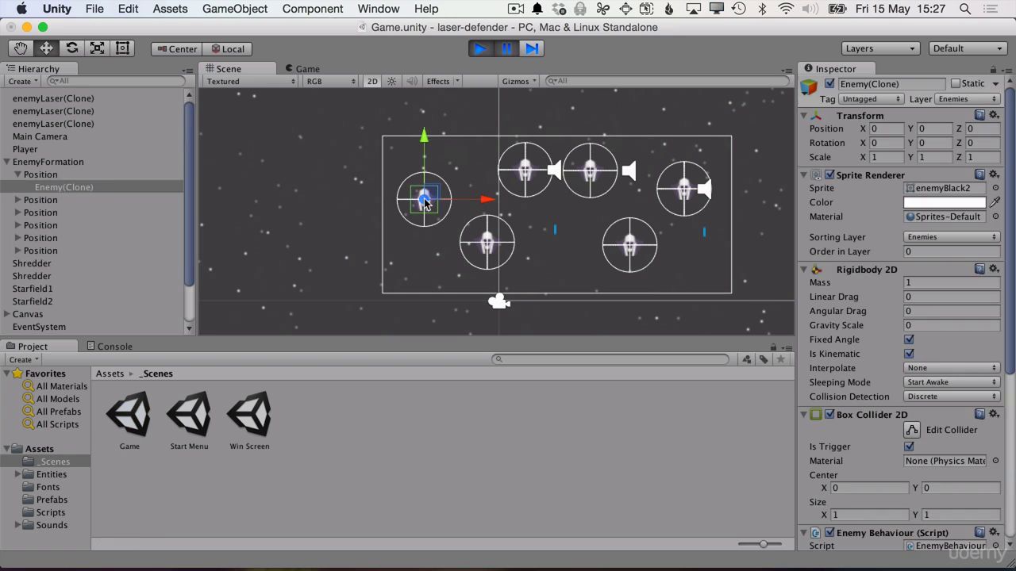
left_click_drag(425, 200, 297, 166)
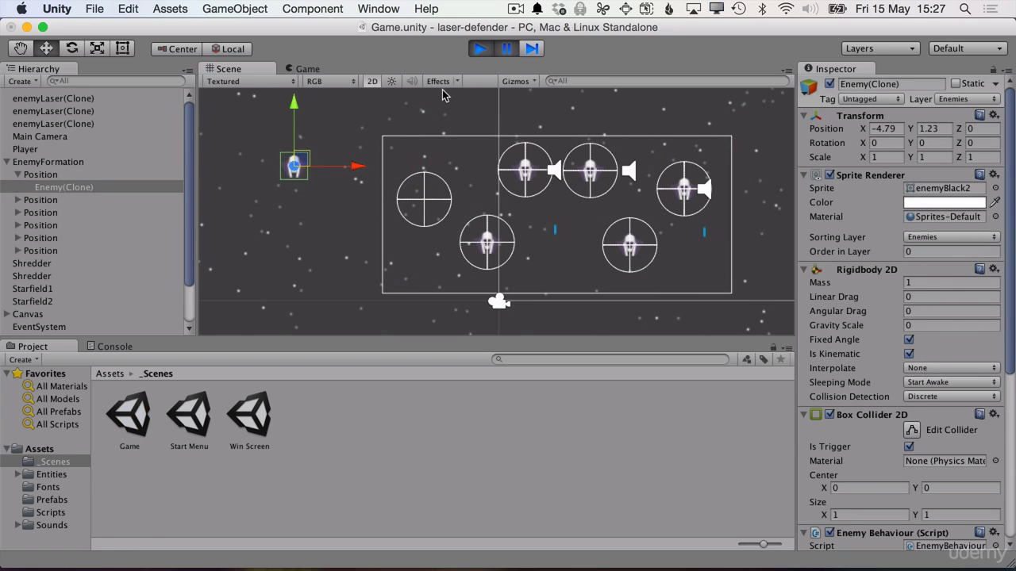
- Stop the game and set the Playmode tint in the color preferences to light green, RGB 196, 253, 156
left_click(482, 49)
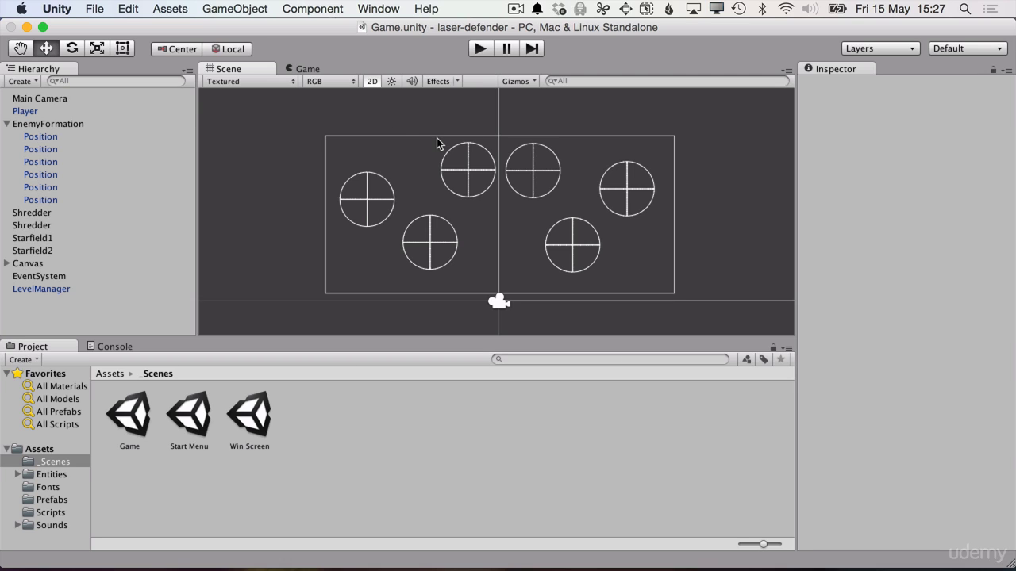
left_click(95, 9)
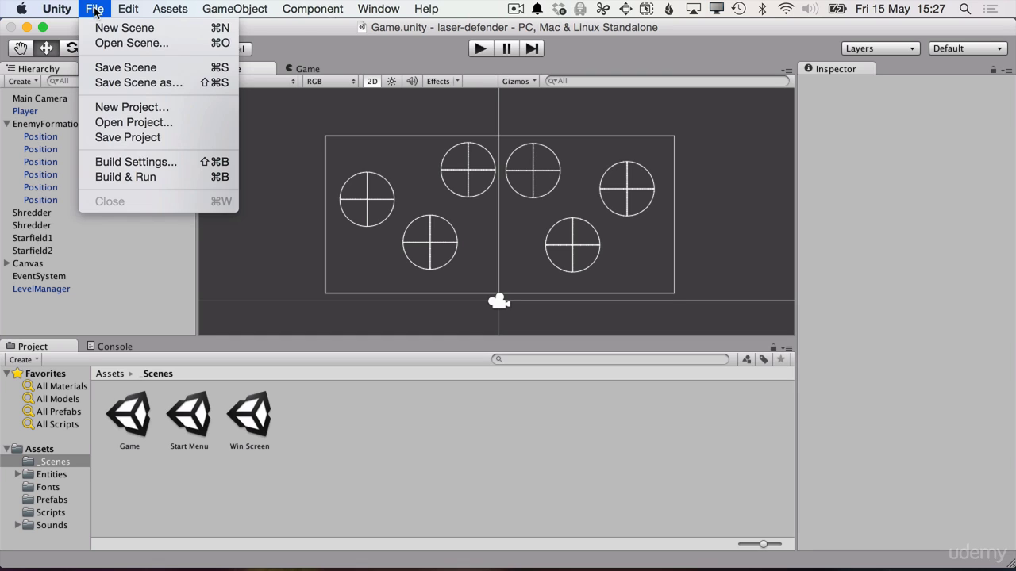
mouse_move(55, 8)
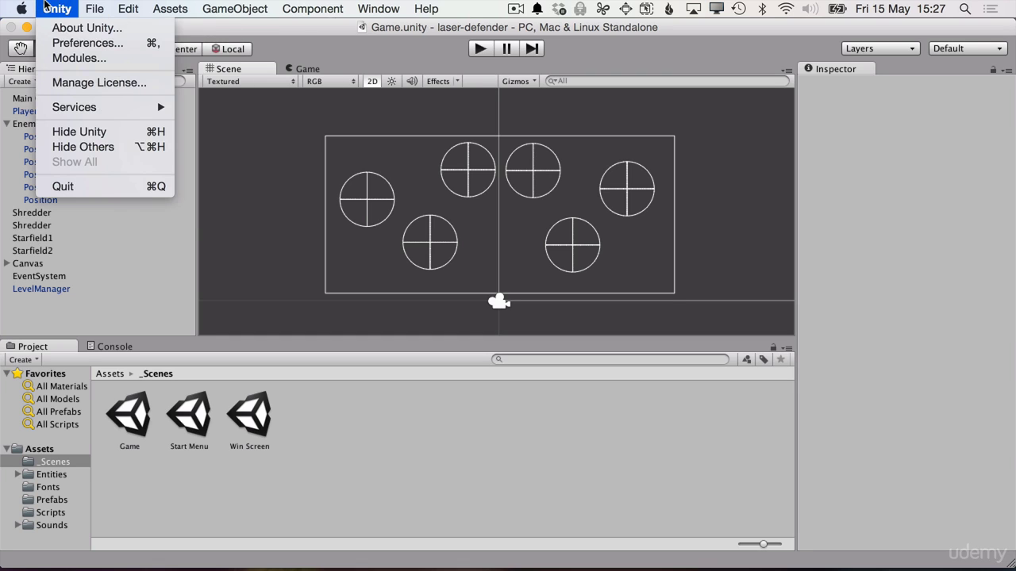
left_click(77, 49)
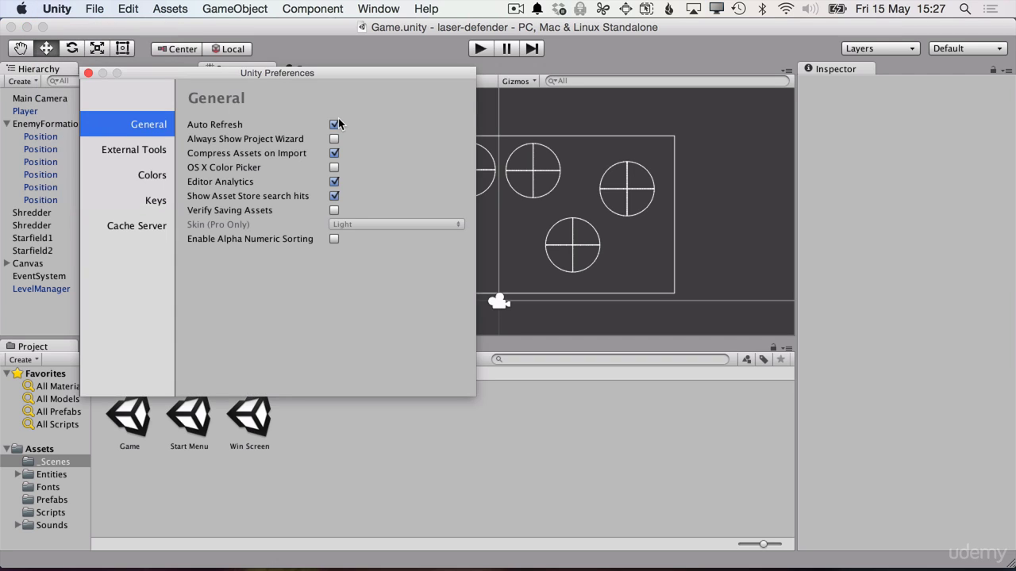
left_click(150, 179)
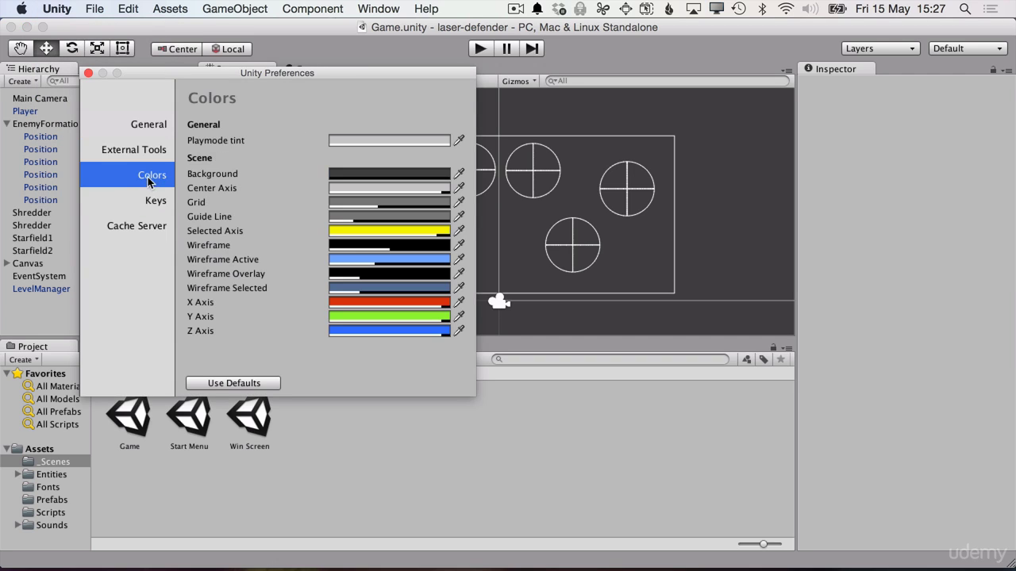
left_click(357, 140)
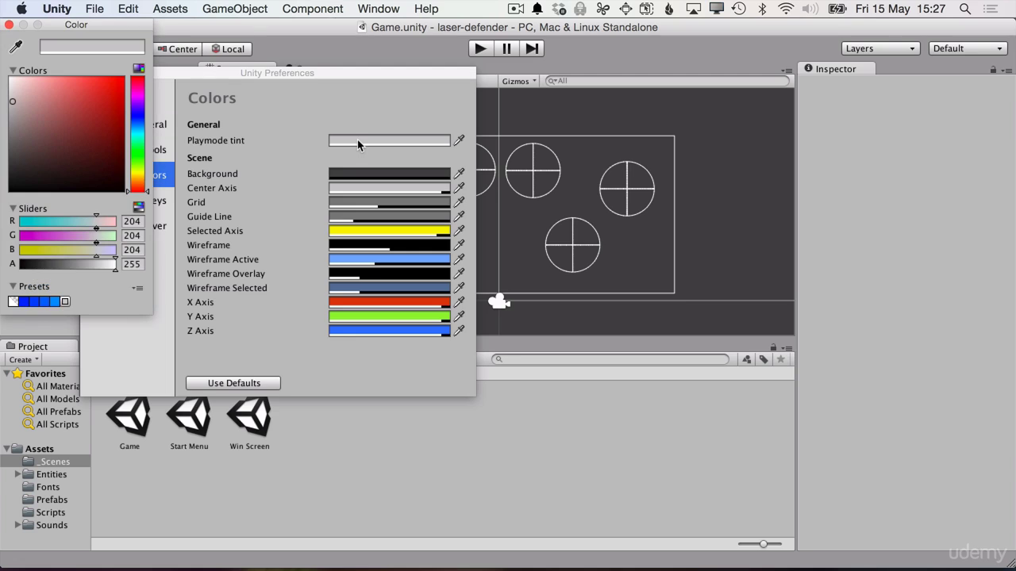
left_click_drag(37, 105, 53, 80)
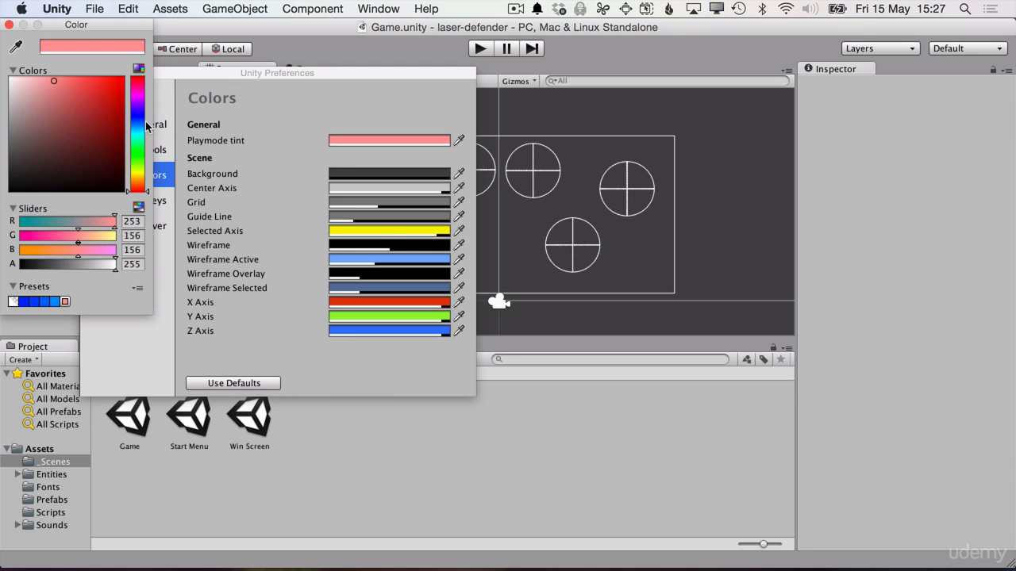
left_click_drag(137, 156, 136, 162)
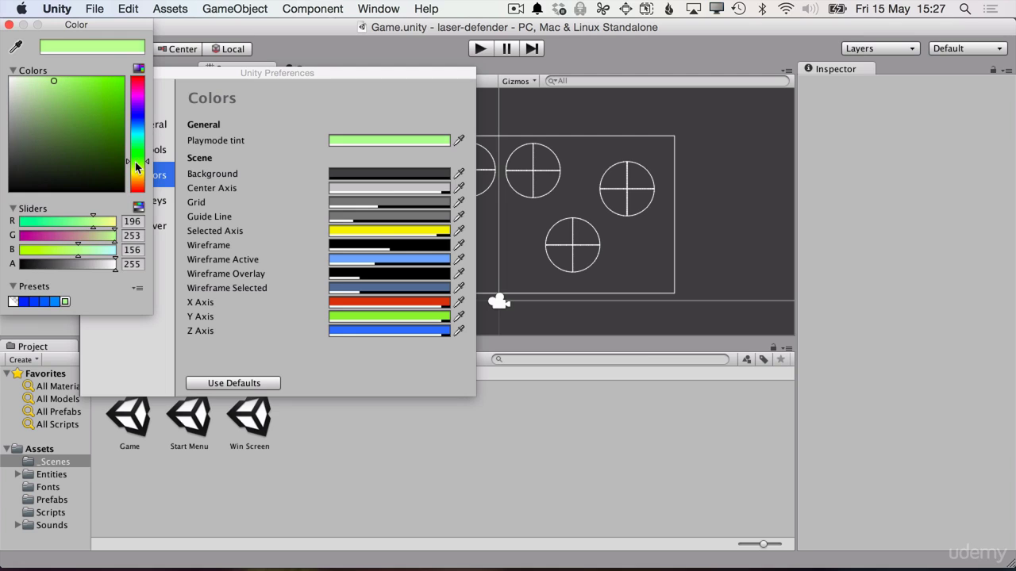
left_click(9, 24)
- Test-run the game briefly to check the editor's play-mode tint, closing the preferences window during the run
left_click(479, 49)
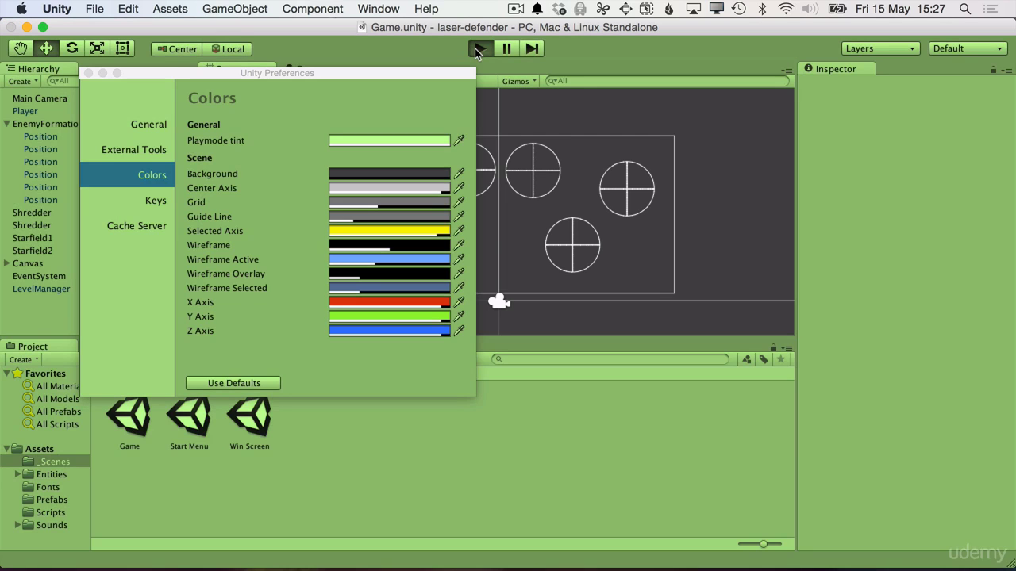
left_click(88, 73)
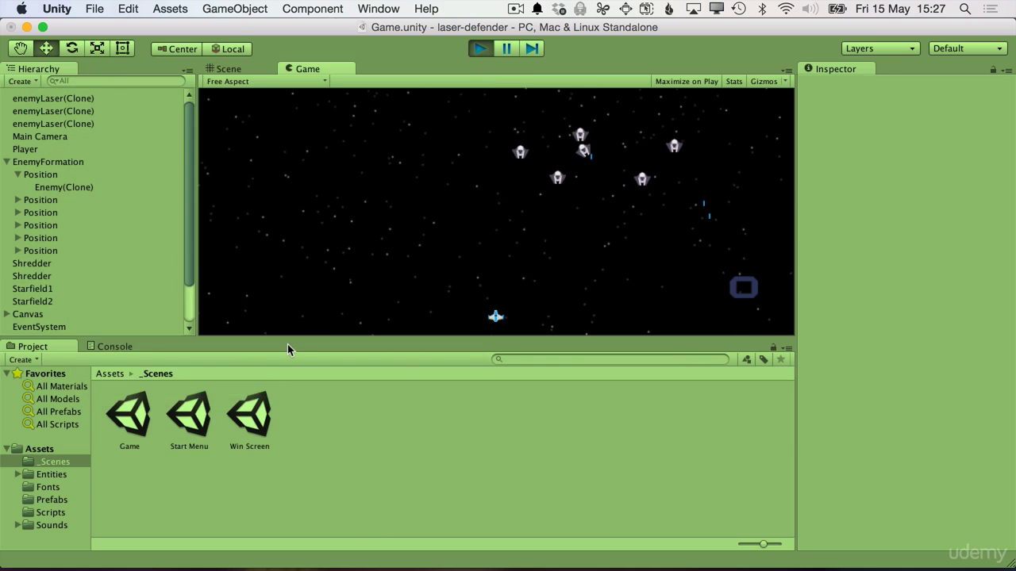
left_click(480, 49)
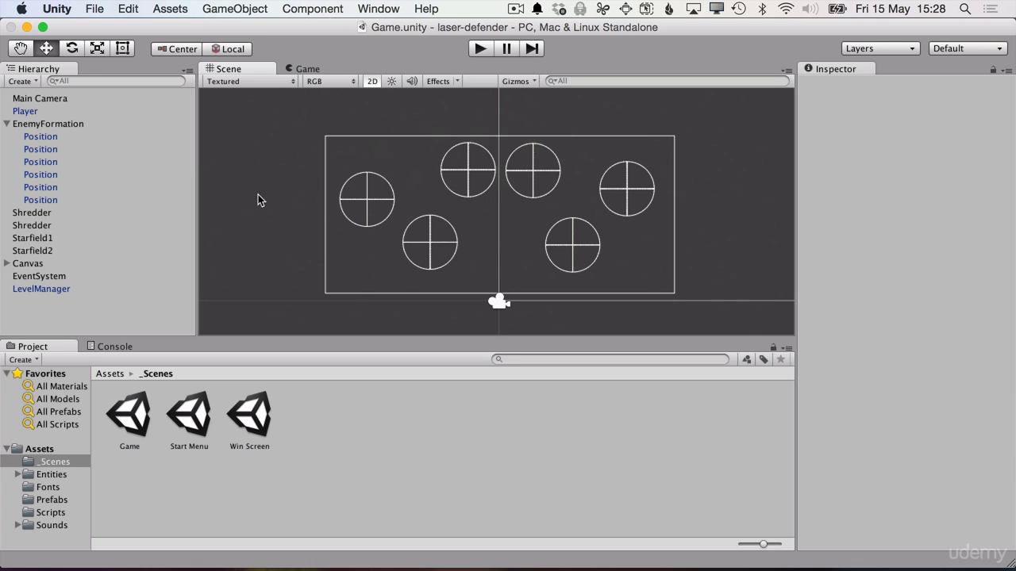
- Create a new project named Number Wizard with 2D defaults and no imported packages
left_click(92, 9)
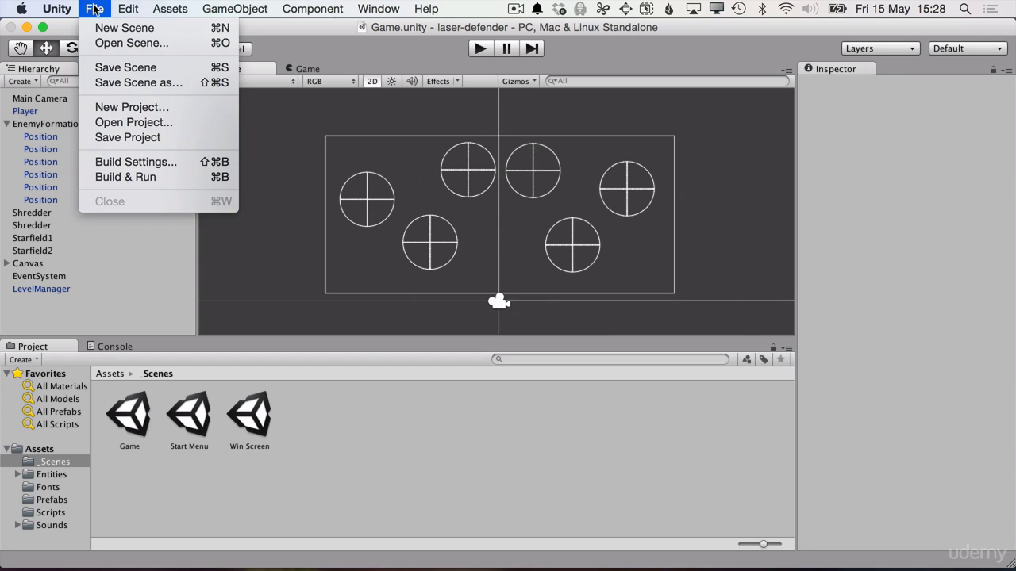
left_click(136, 107)
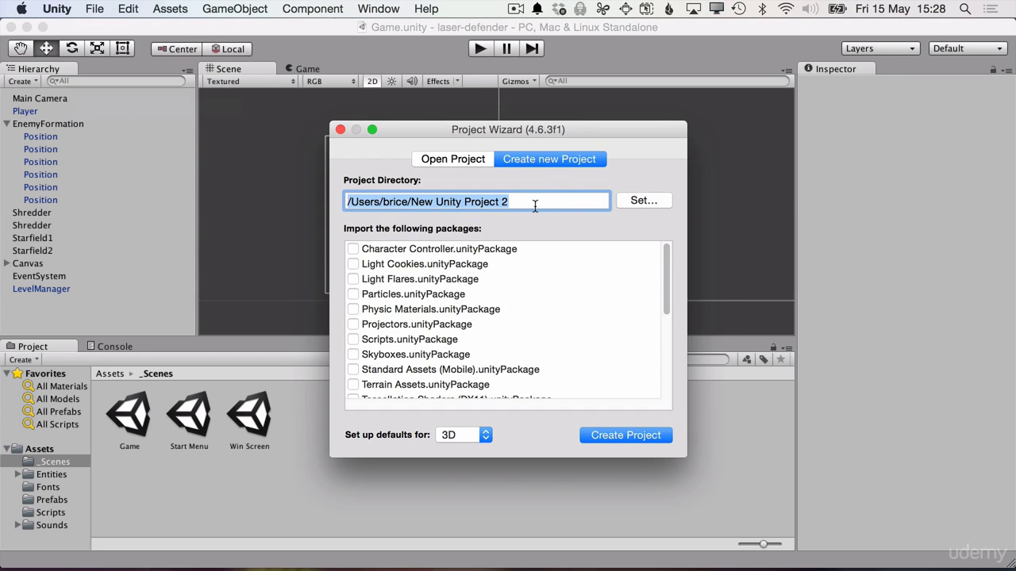
key("BackSpace")
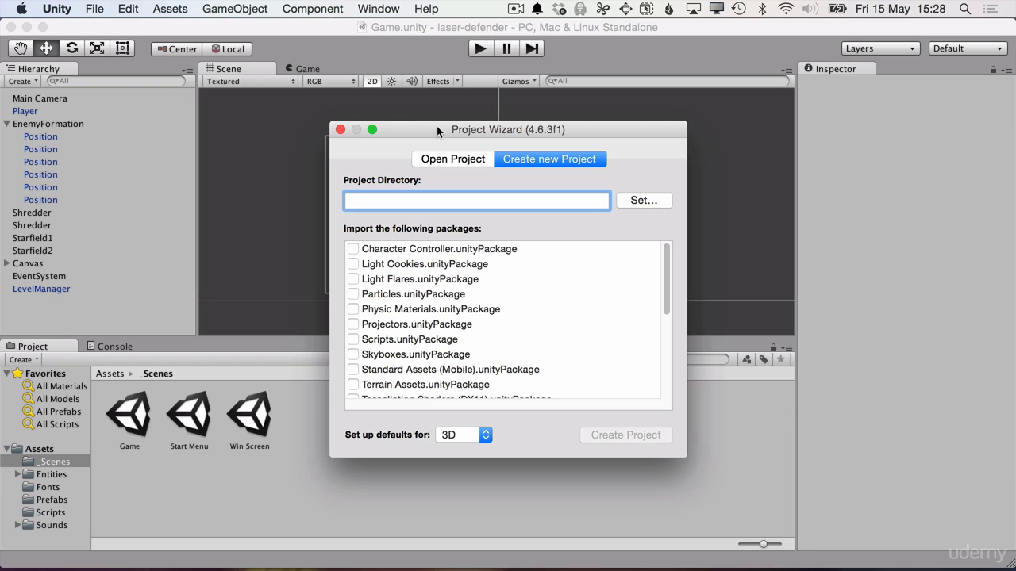
mouse_move(438, 131)
left_mouse_down()
mouse_move(488, 140)
mouse_move(433, 113)
left_mouse_up()
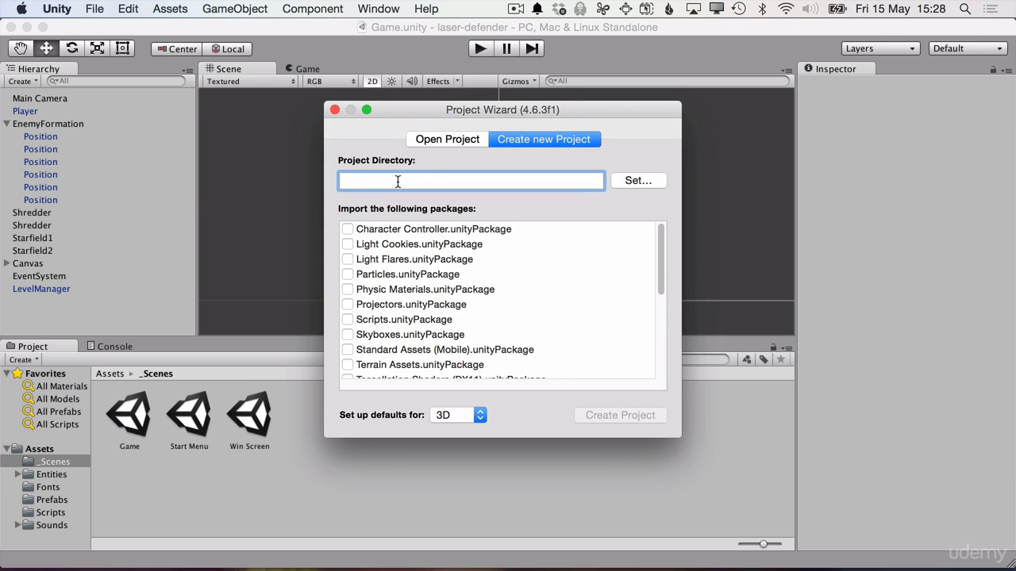
type("Numbe")
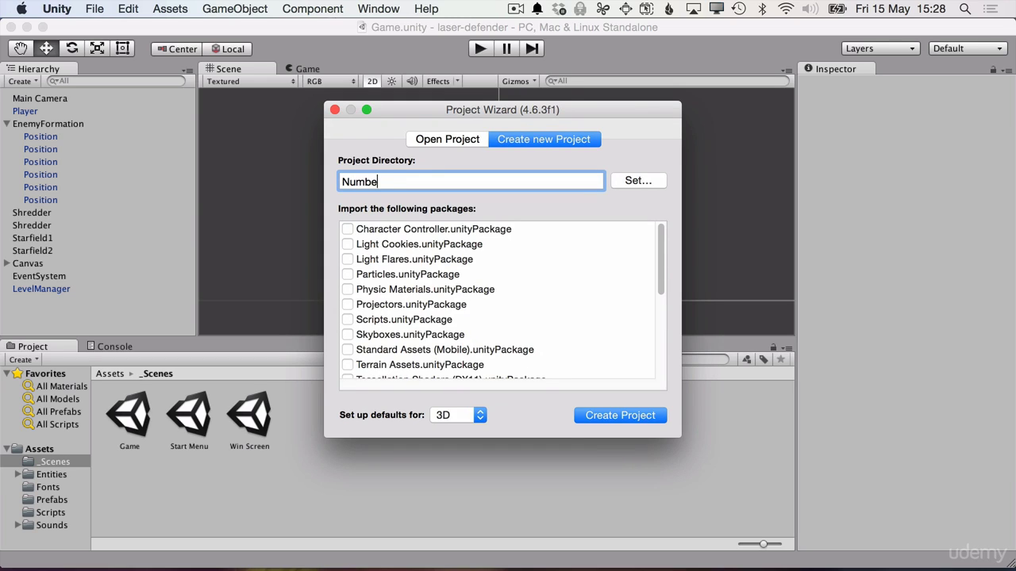
type("r Wizard")
left_click(458, 416)
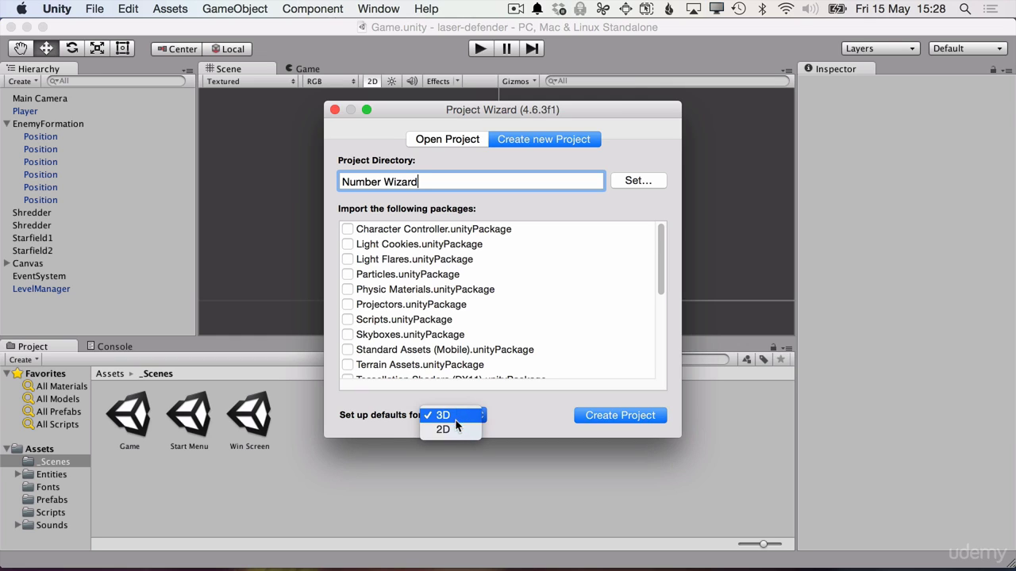
left_click(457, 428)
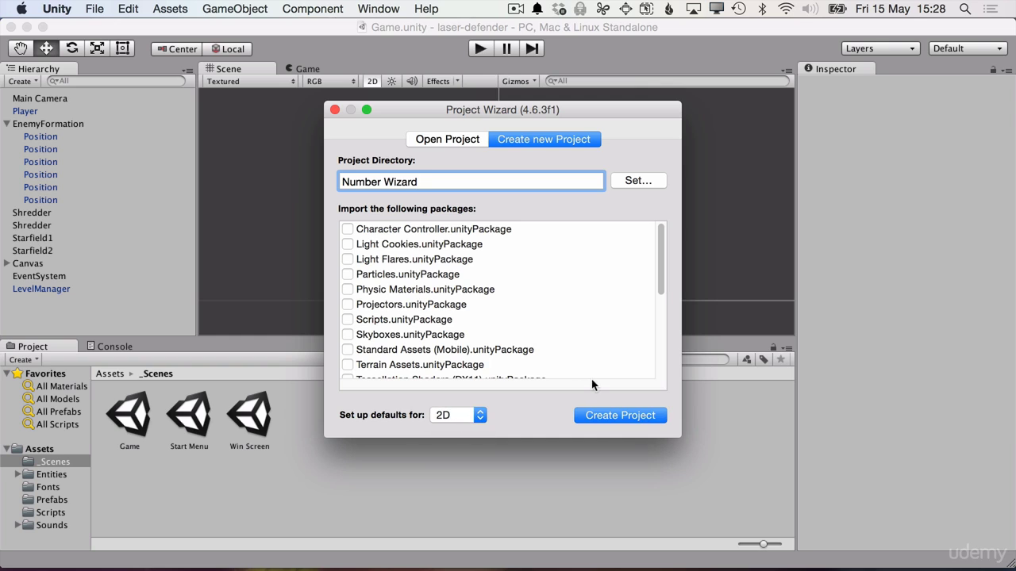
left_click(621, 416)
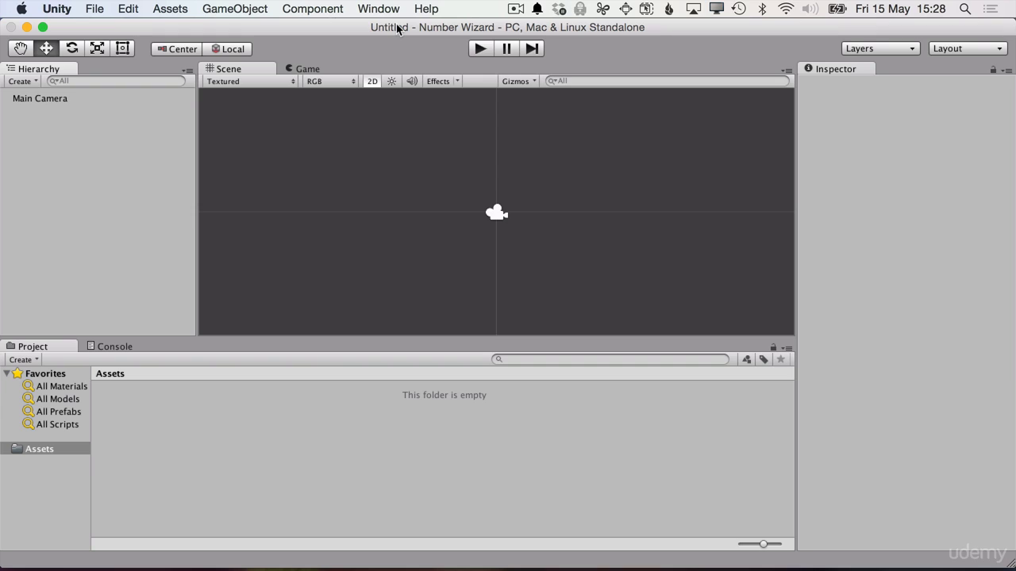
- Save the untitled scene as Game in the Assets folder and select its new asset
left_click(173, 450)
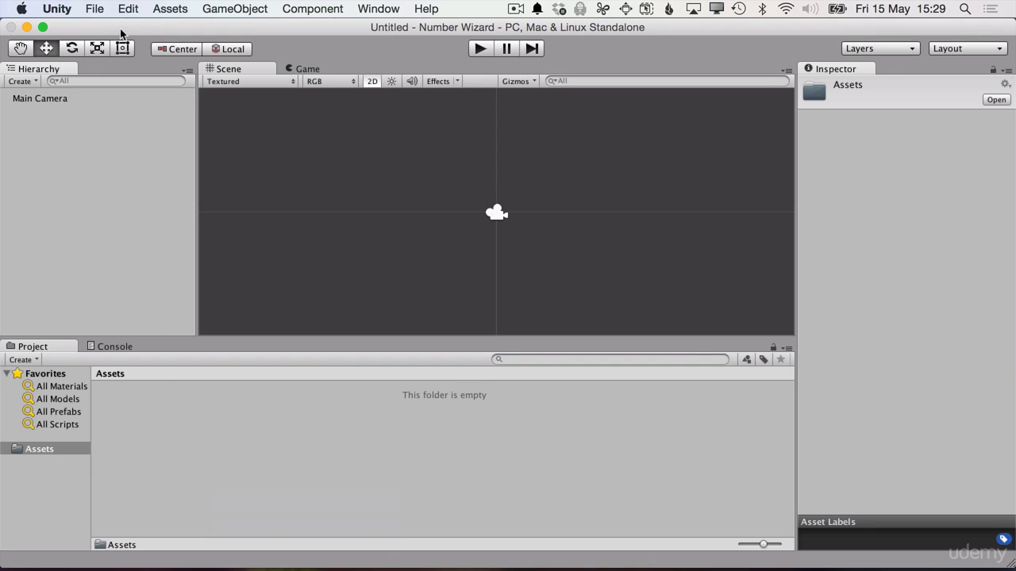
left_click(93, 11)
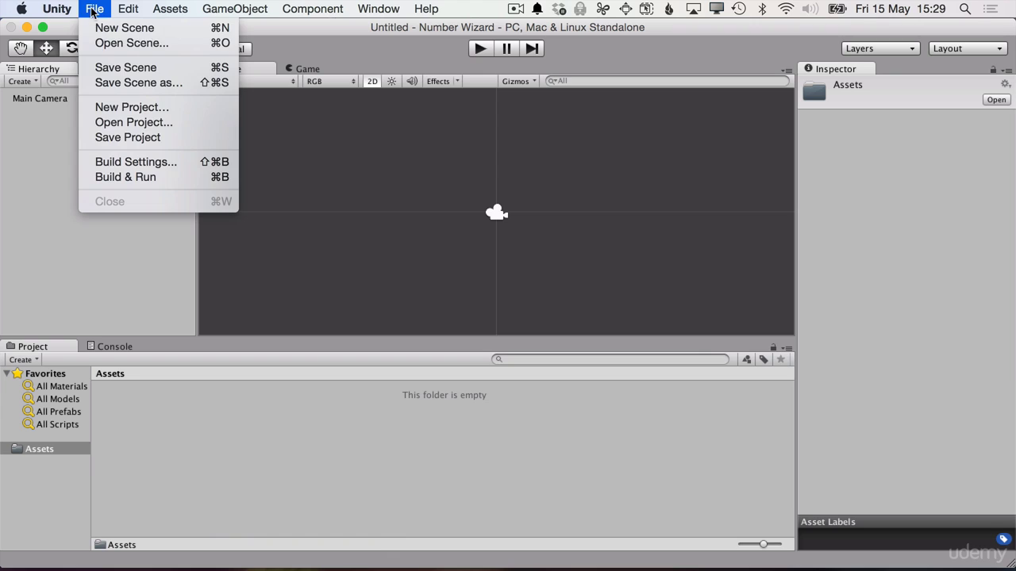
left_click(124, 67)
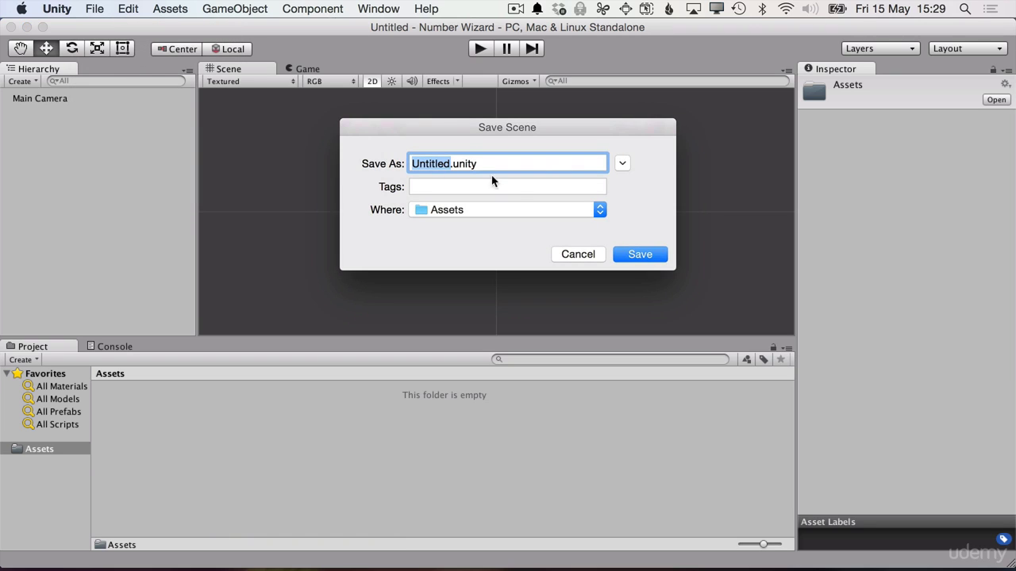
type("Game")
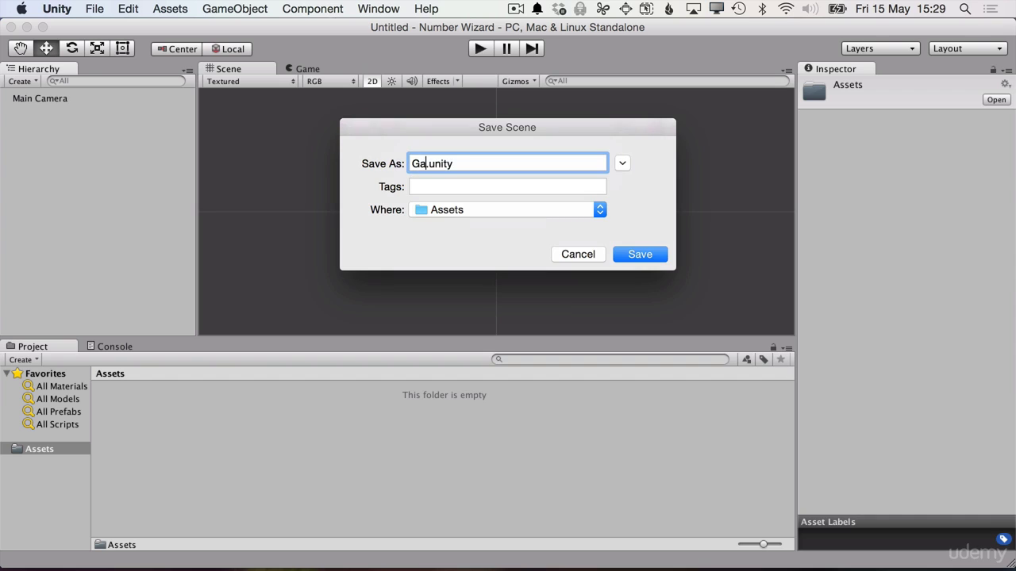
key("Return")
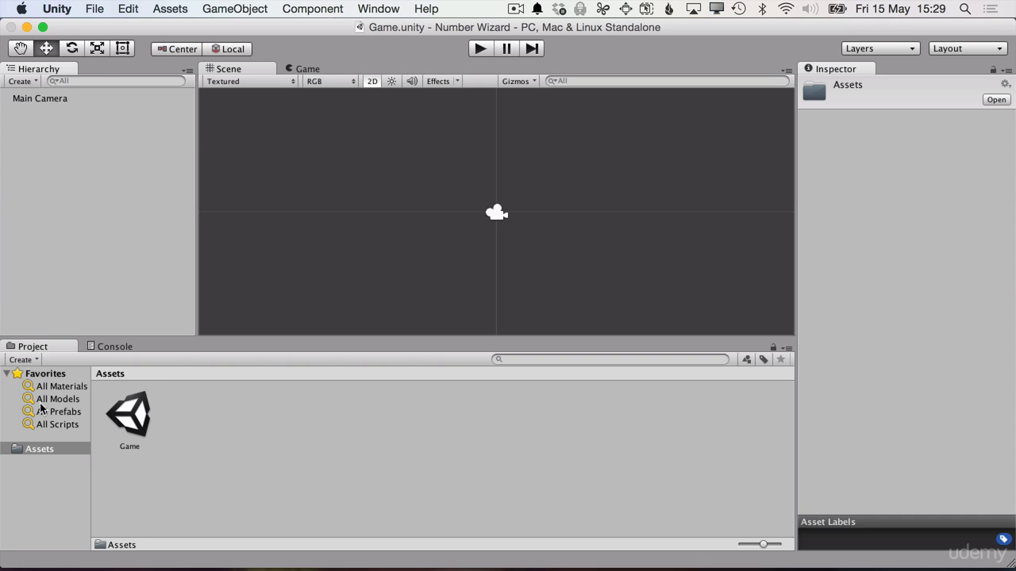
left_click(132, 415)
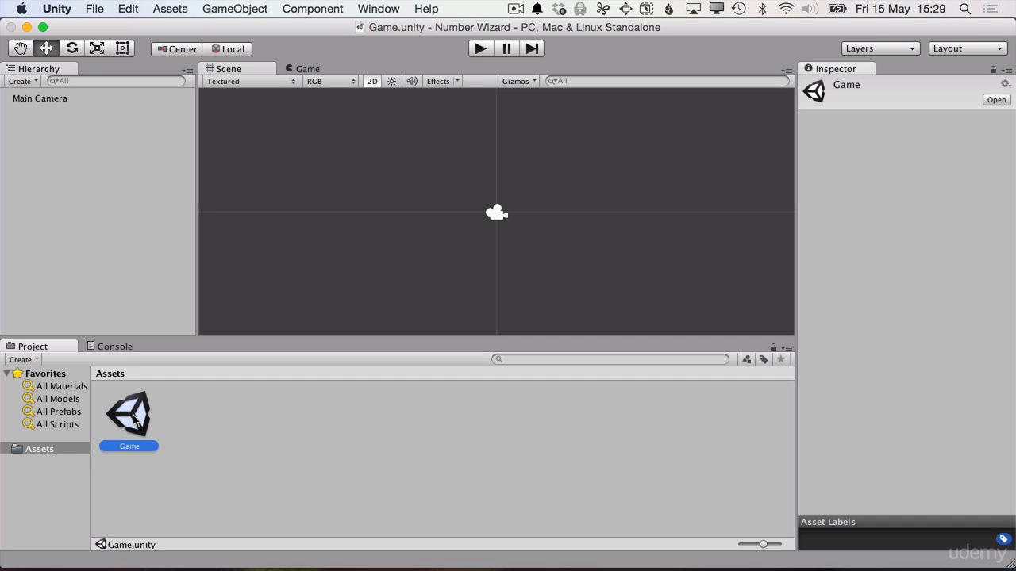
- Try docking the Console beside the Hierarchy and beside the Scene view, and finally dock it as a tab next to the Inspector
left_click(119, 349)
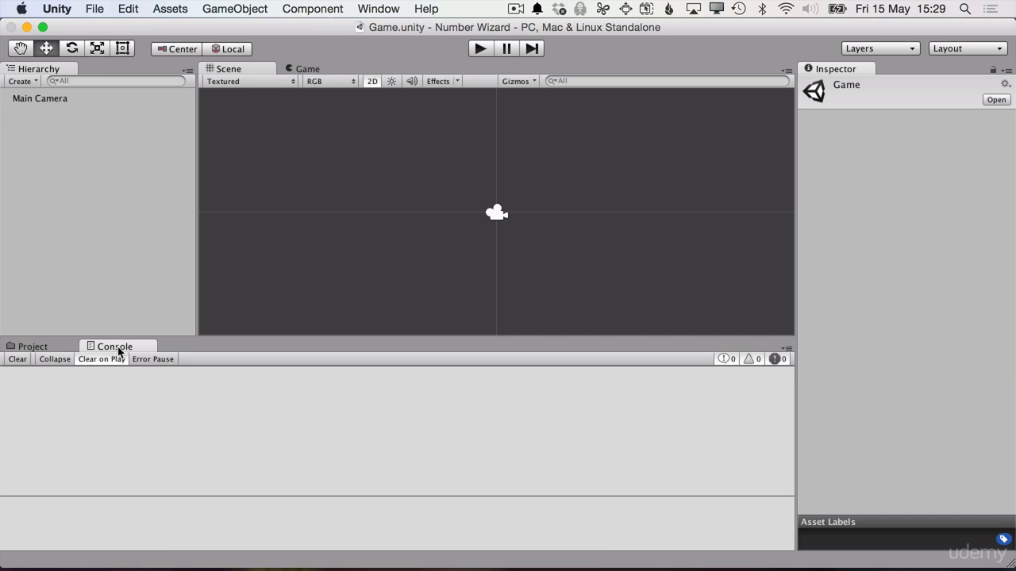
left_click_drag(119, 349, 473, 284)
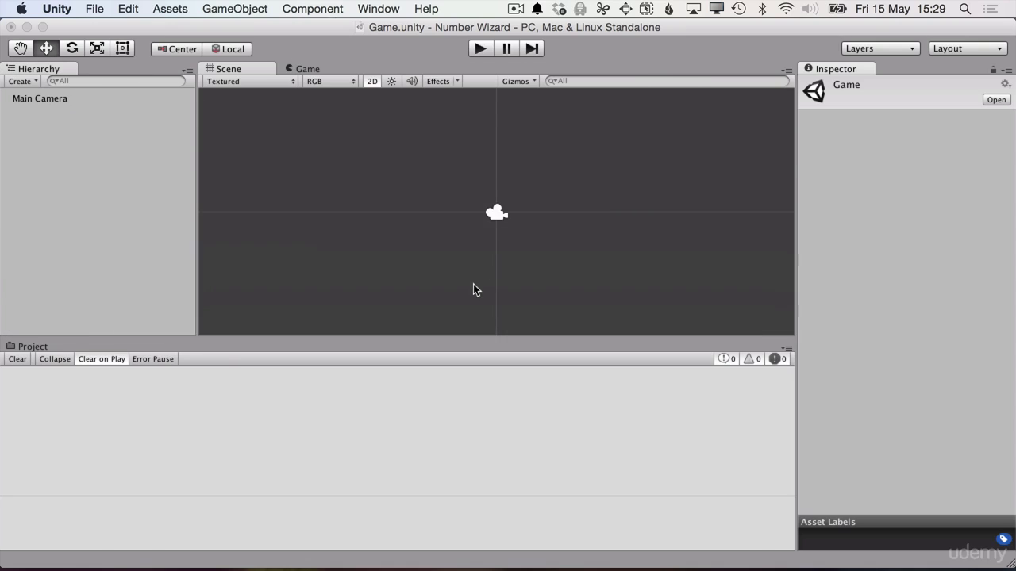
left_click_drag(263, 250, 59, 227)
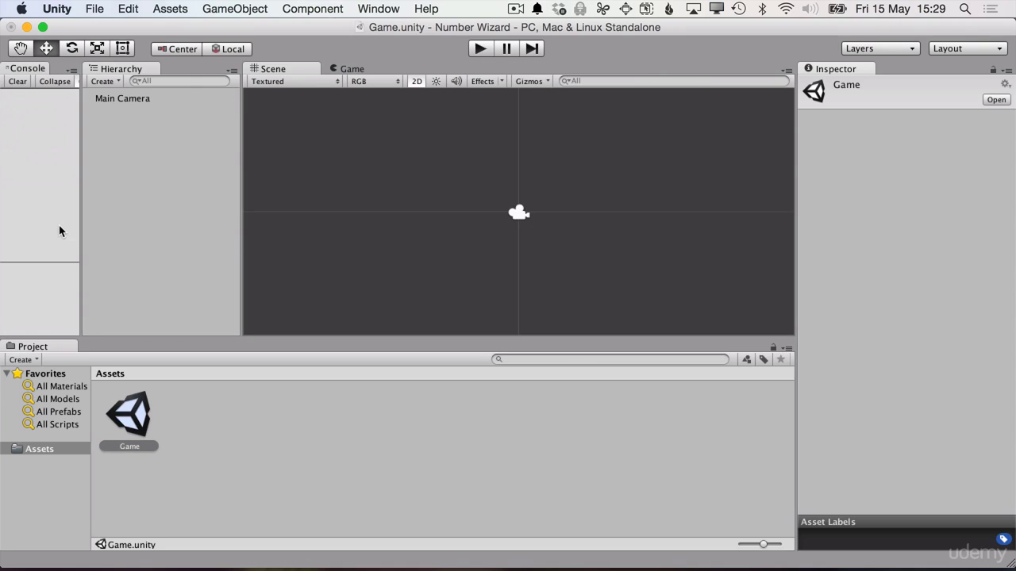
left_click_drag(33, 73, 446, 192)
left_click_drag(421, 55, 259, 217)
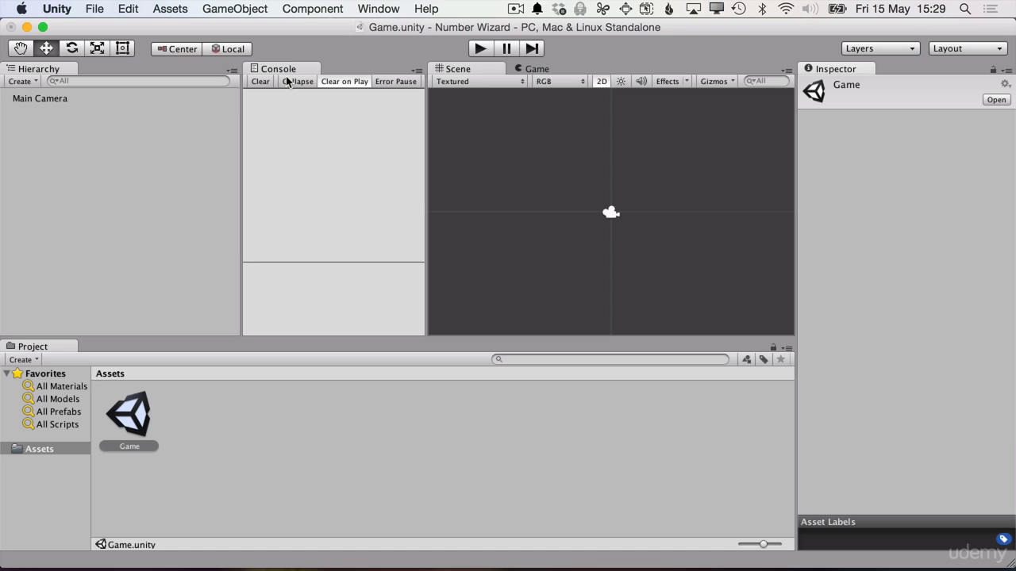
left_click_drag(289, 68, 862, 97)
left_click_drag(732, 71, 868, 80)
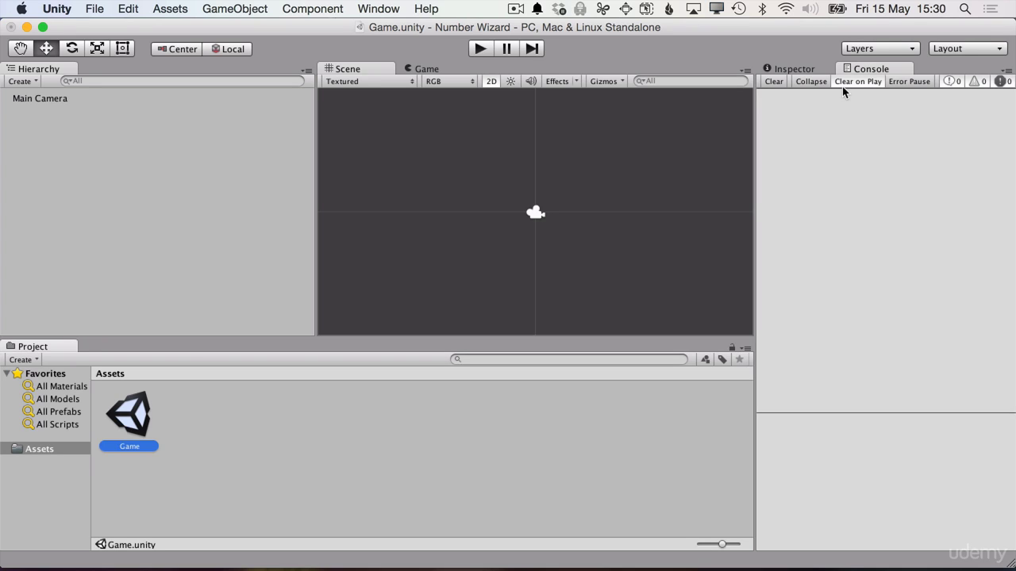
- Cycle through the Hand, Move and other transform tools, ending with the Scale tool active
left_click(21, 50)
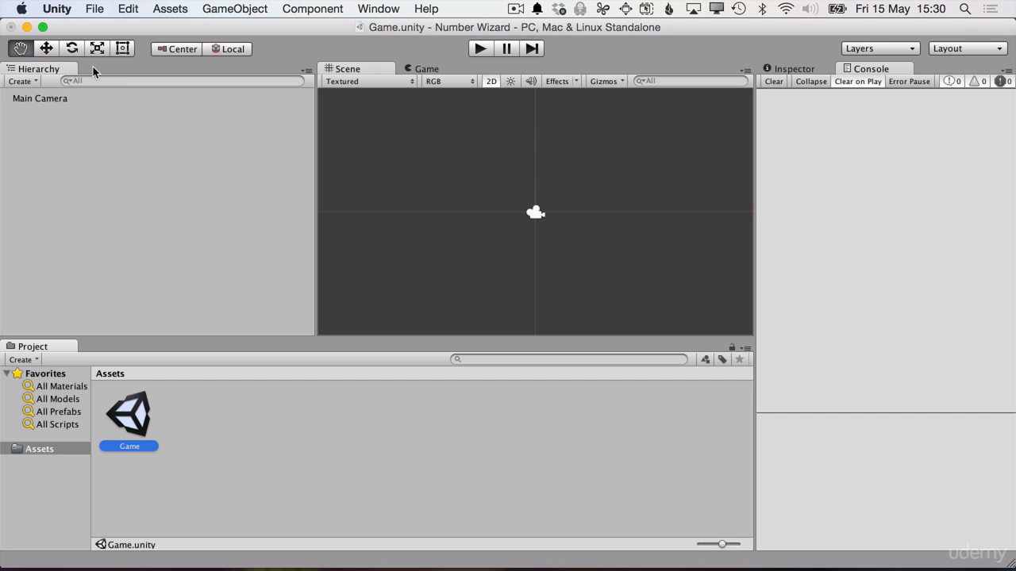
left_click(44, 50)
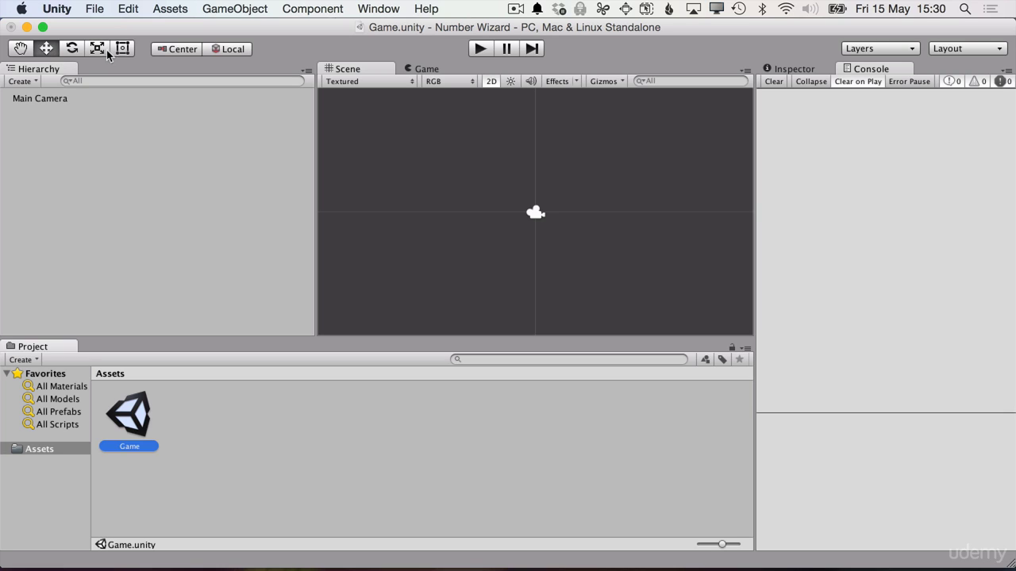
left_click(62, 48)
left_click(112, 48)
left_click(98, 49)
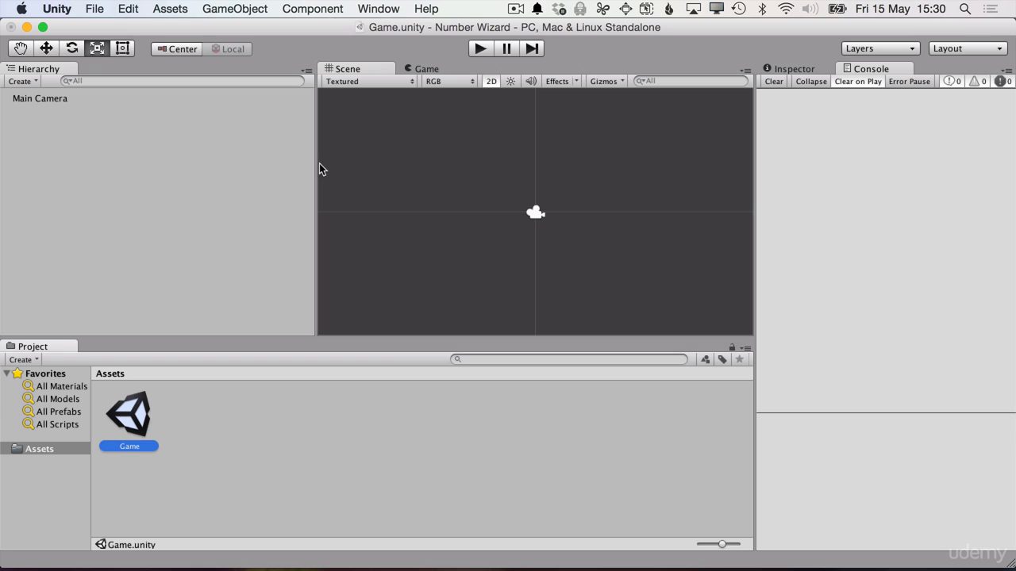
- Narrow the Hierarchy to widen the Scene view, and pan the scene with the Hand tool so the camera sits lower left
left_click_drag(319, 169, 179, 164)
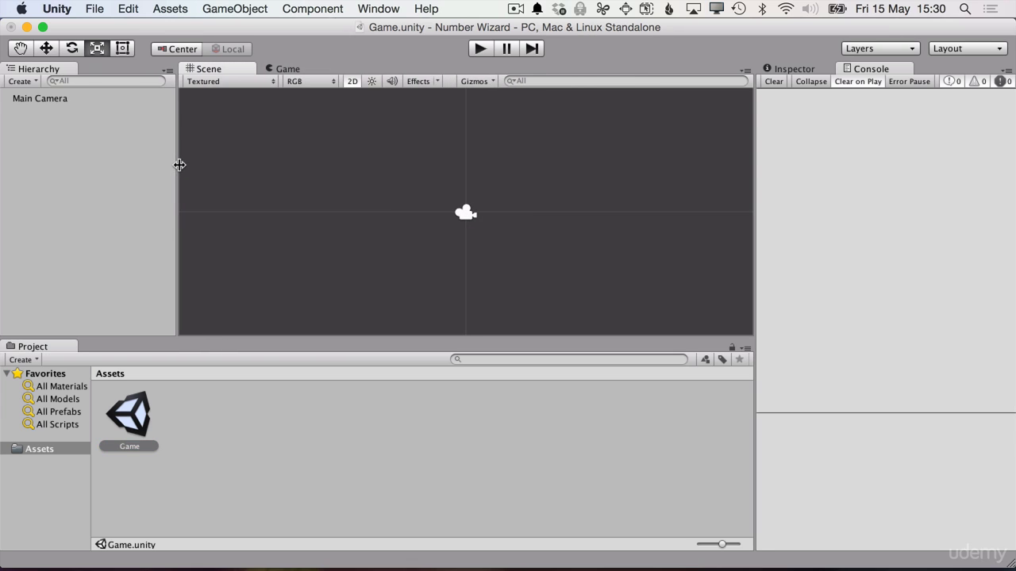
left_click(23, 49)
left_click_drag(399, 202, 245, 186)
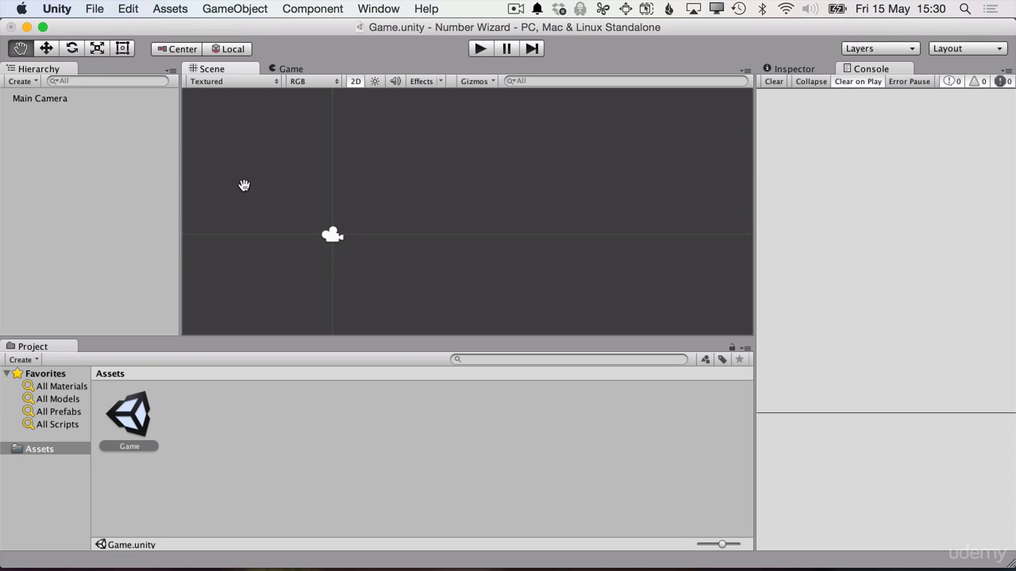
- Select the Main Camera in the Scene view with the Move tool and grab its two-axis square handle
left_click(46, 49)
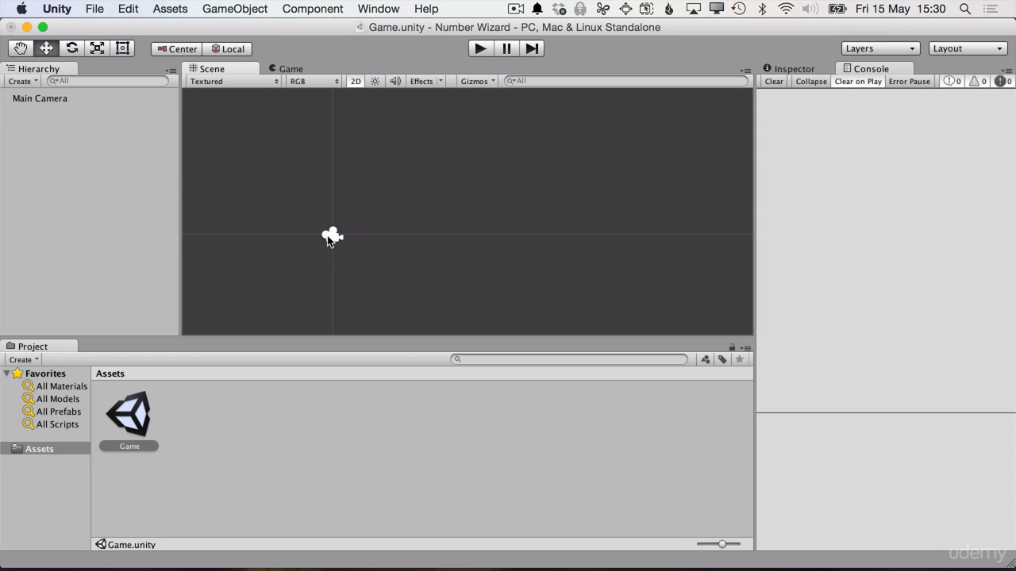
left_click(328, 238)
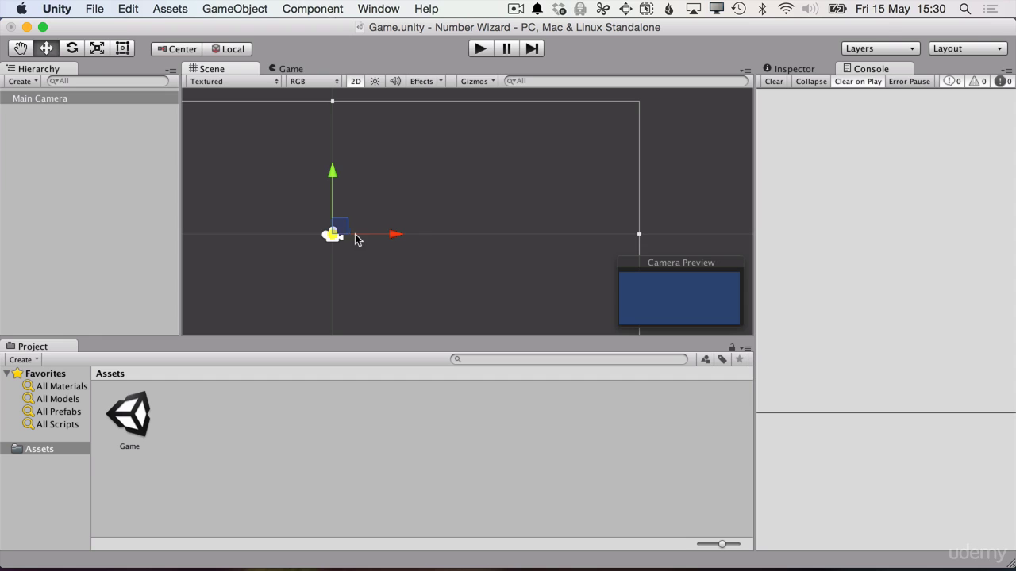
mouse_move(340, 228)
left_mouse_down()
mouse_move(309, 357)
mouse_move(407, 307)
mouse_move(339, 239)
mouse_move(341, 228)
left_mouse_up()
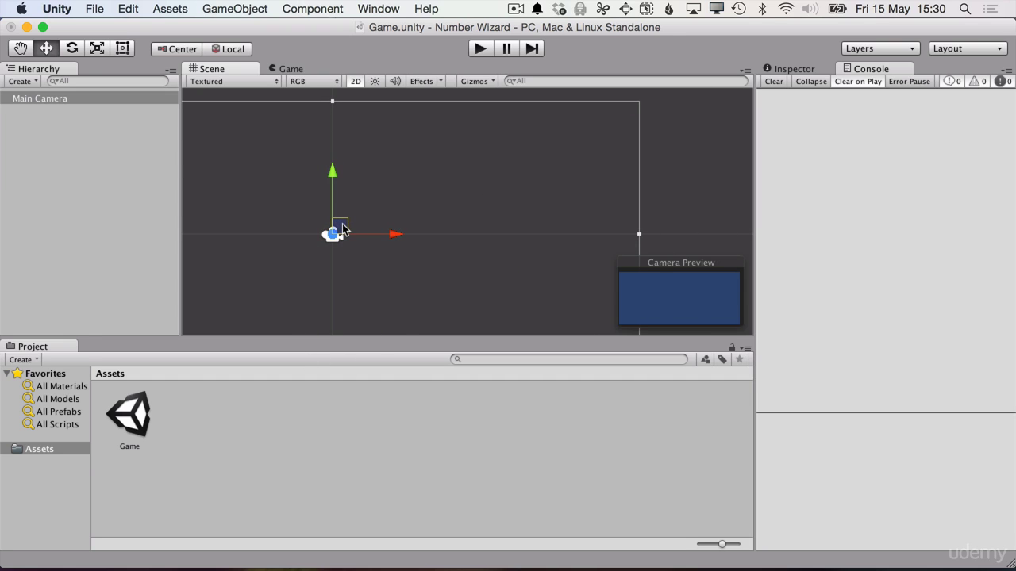
- Compare the selected camera's gizmos by activating the Hand, Move, Rotate, Scale and Rect tools one after another
left_click(22, 49)
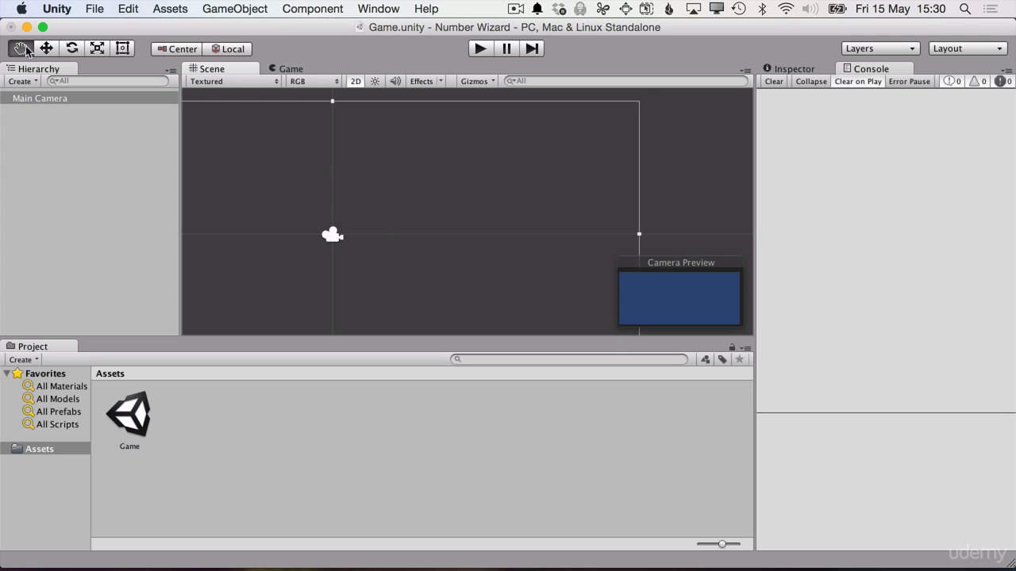
left_click(46, 50)
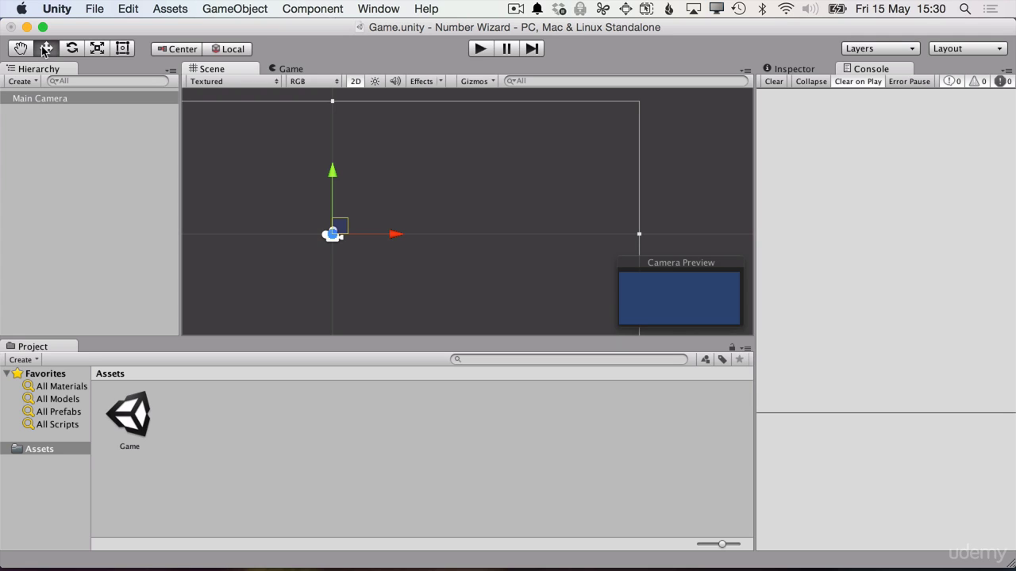
left_click(72, 49)
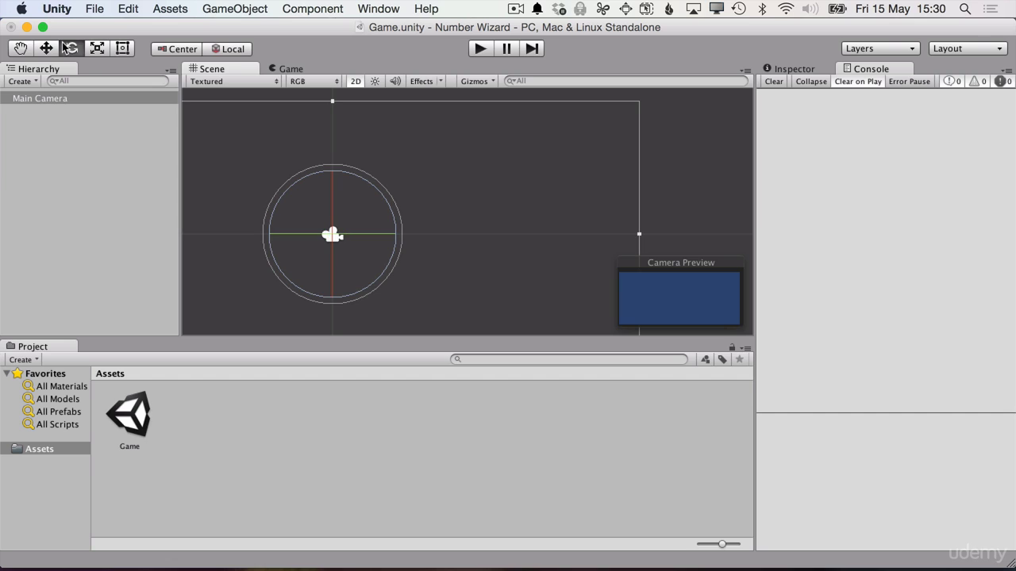
left_click(96, 49)
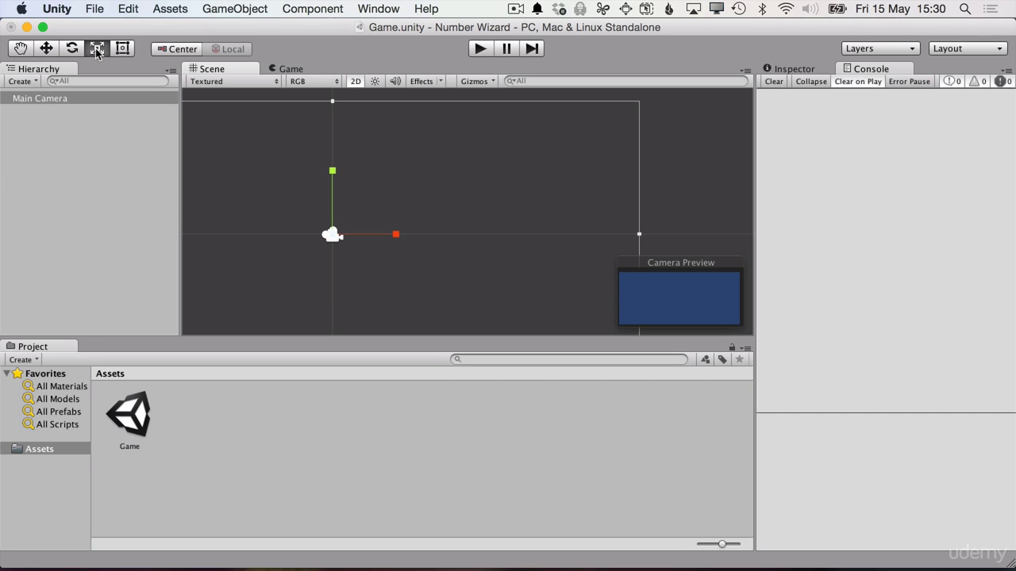
left_click(123, 49)
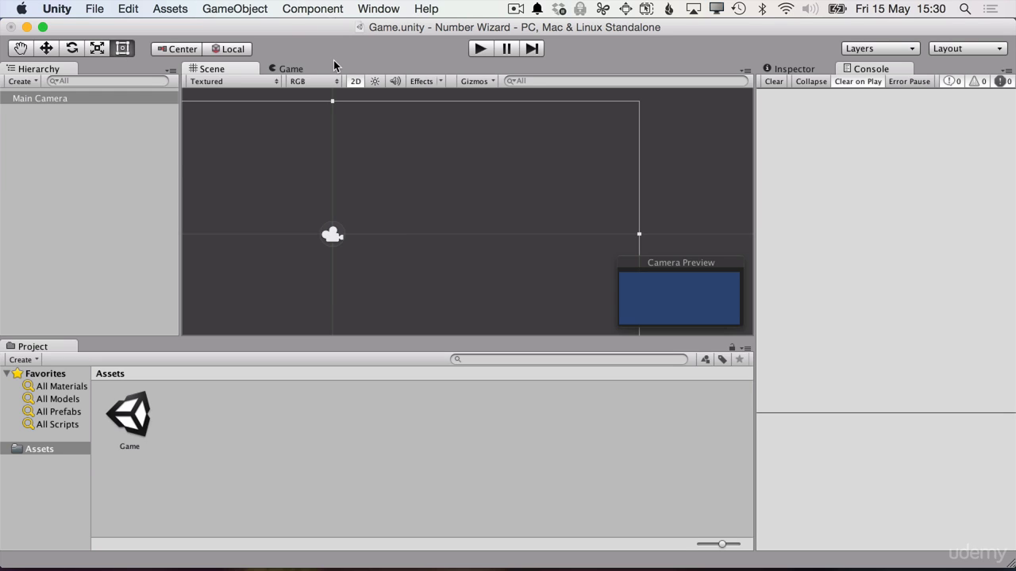
- Alternate twice between the Hand and Move tools, and continue through Rotate and Scale to leave the Rect tool active
key("q")
key("w")
key("q")
key("w")
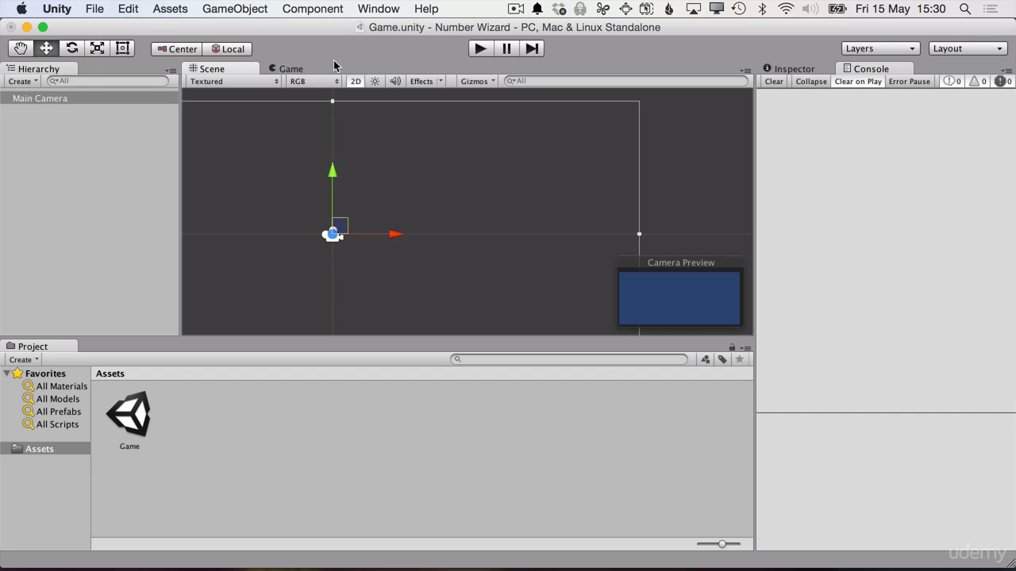
key("e")
key("r")
key("t")
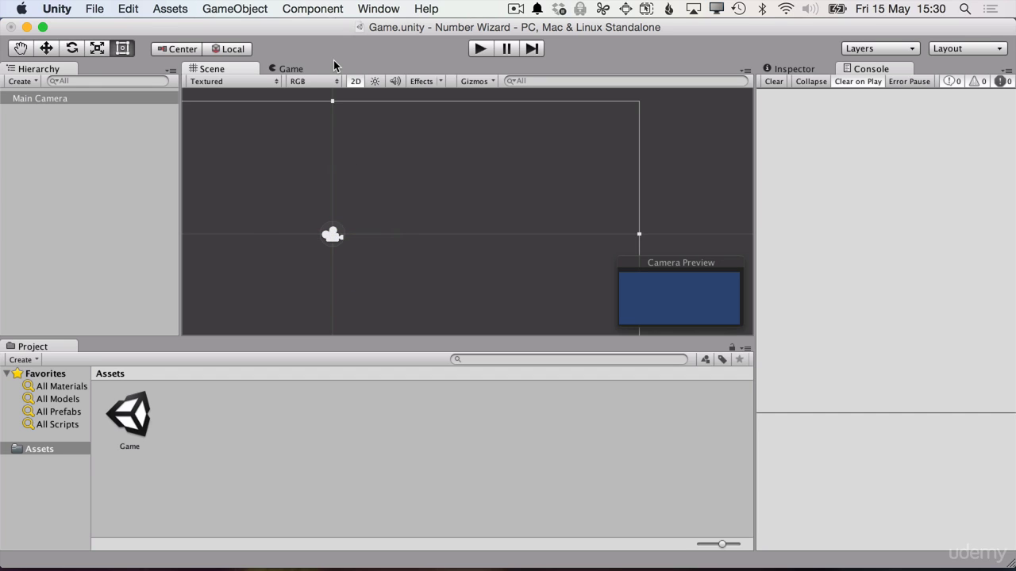
left_click(515, 8)
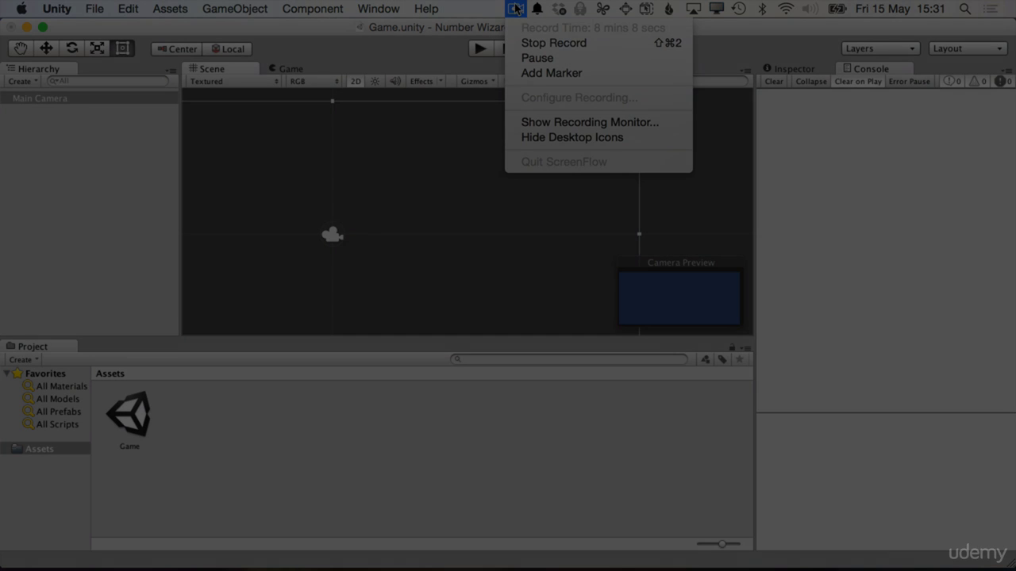